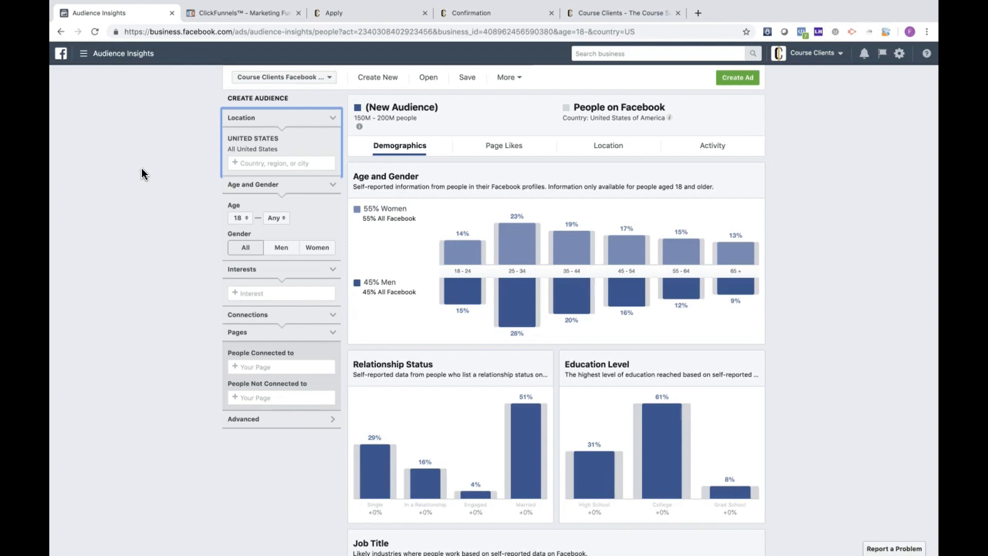
Step: Go to the ad account's Audiences library and start creating a new saved audience
left_click(84, 57)
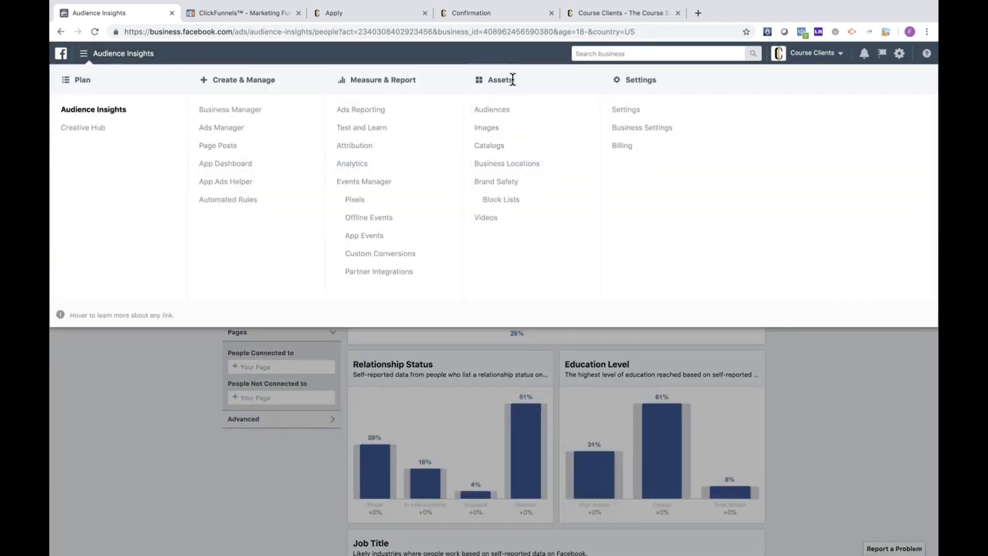
left_click(536, 114)
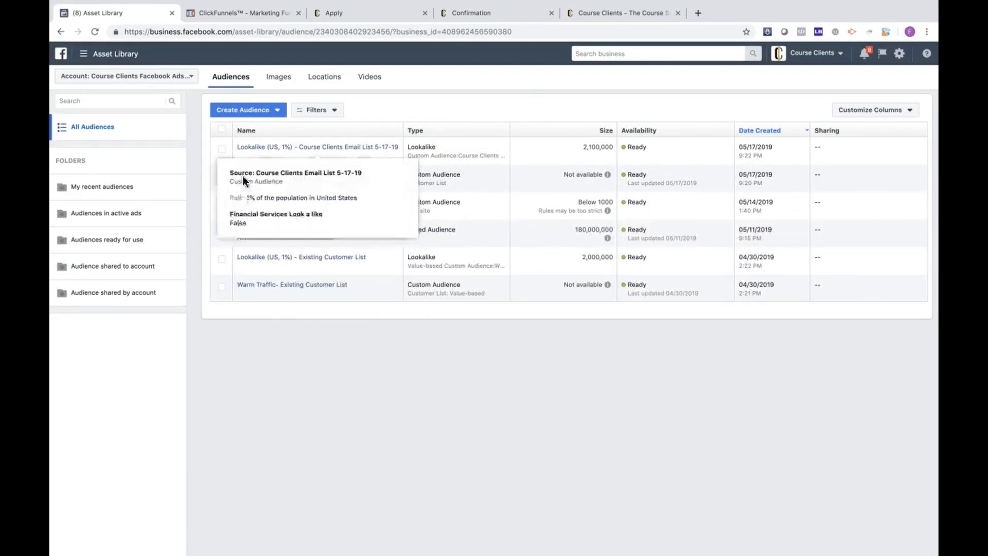
left_click(276, 113)
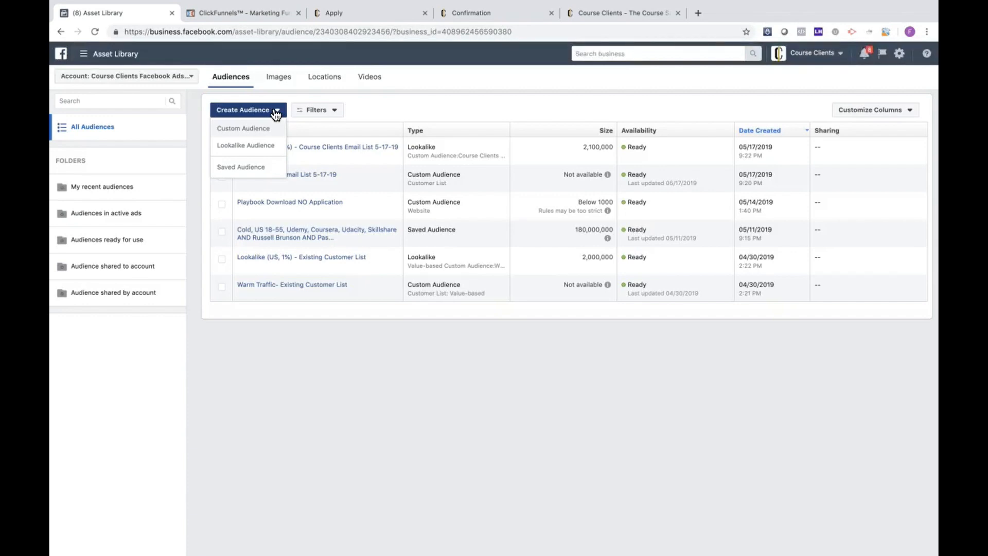
left_click(251, 170)
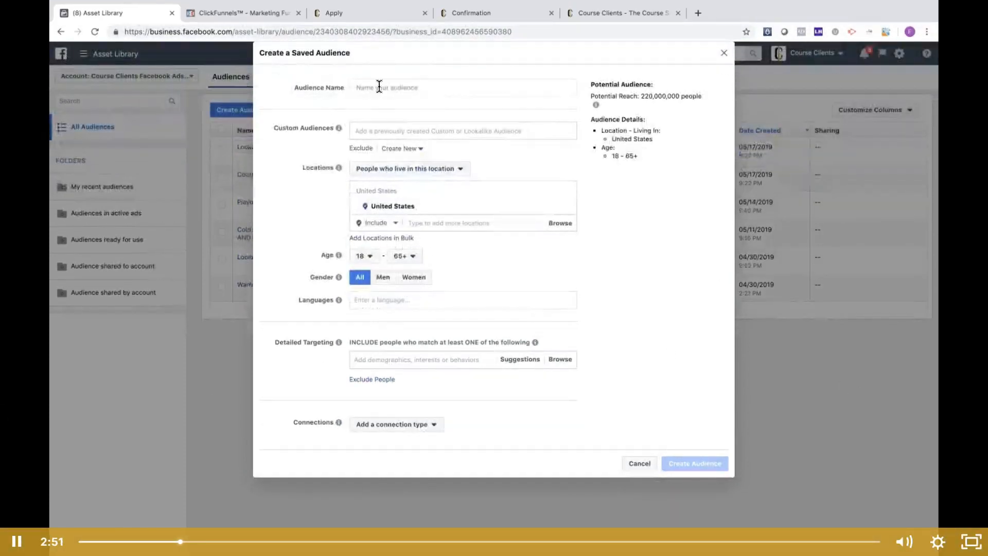
left_click(379, 87)
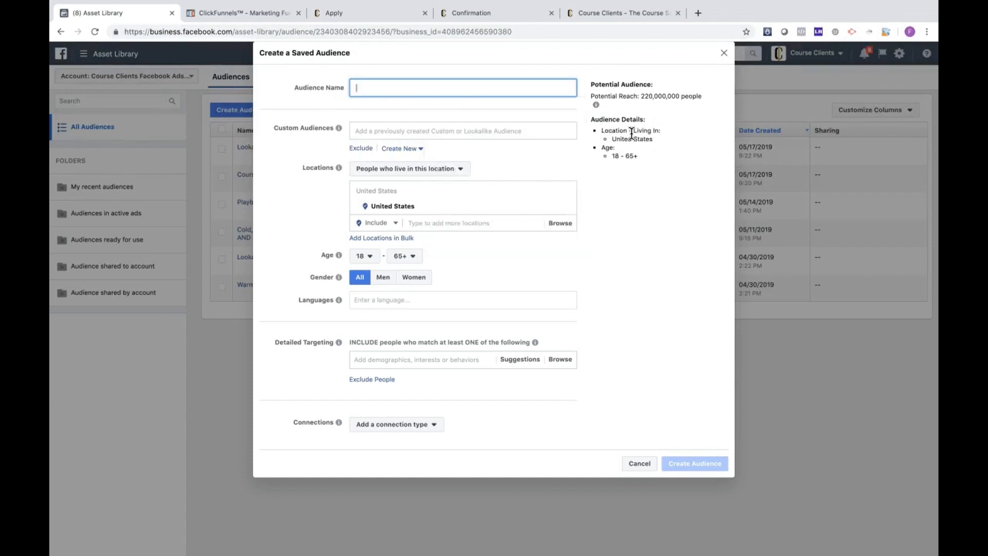
Step: Examine the potential reach and the location in the new audience's details
left_click_drag(642, 97, 675, 96)
left_click_drag(609, 139, 654, 139)
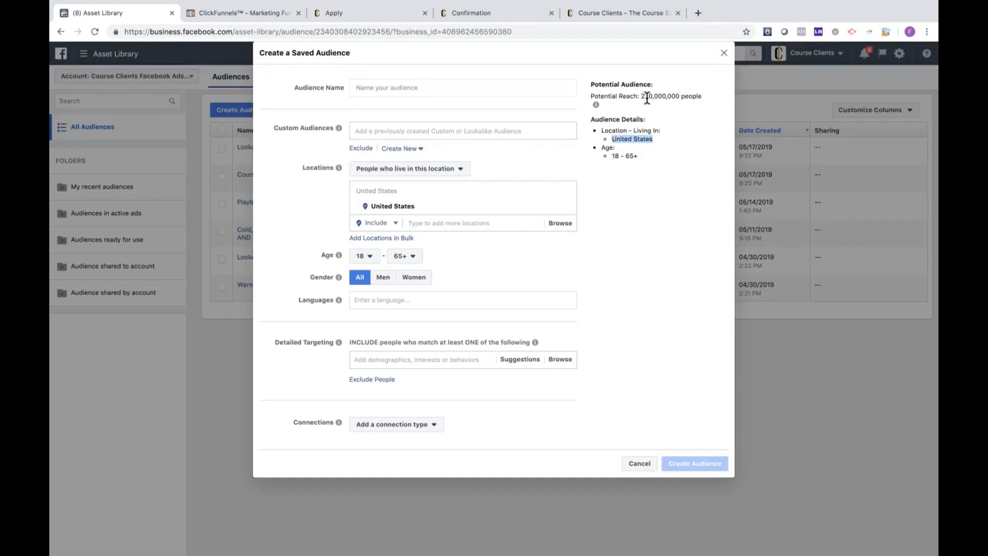
double_click(647, 98)
left_click_drag(639, 96, 676, 97)
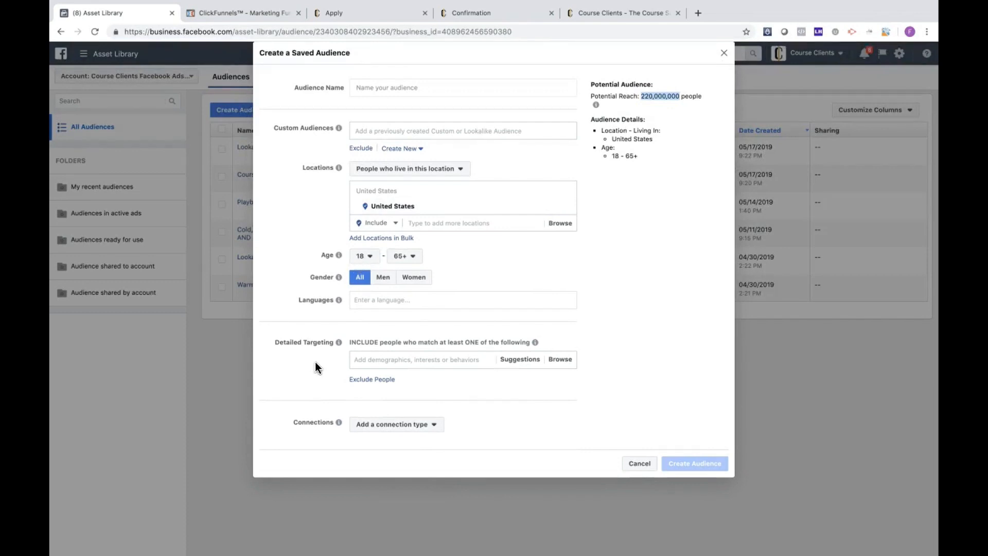
Step: Browse the detailed targeting categories and look through the Demographics subcategories
mouse_move(339, 344)
left_click(563, 360)
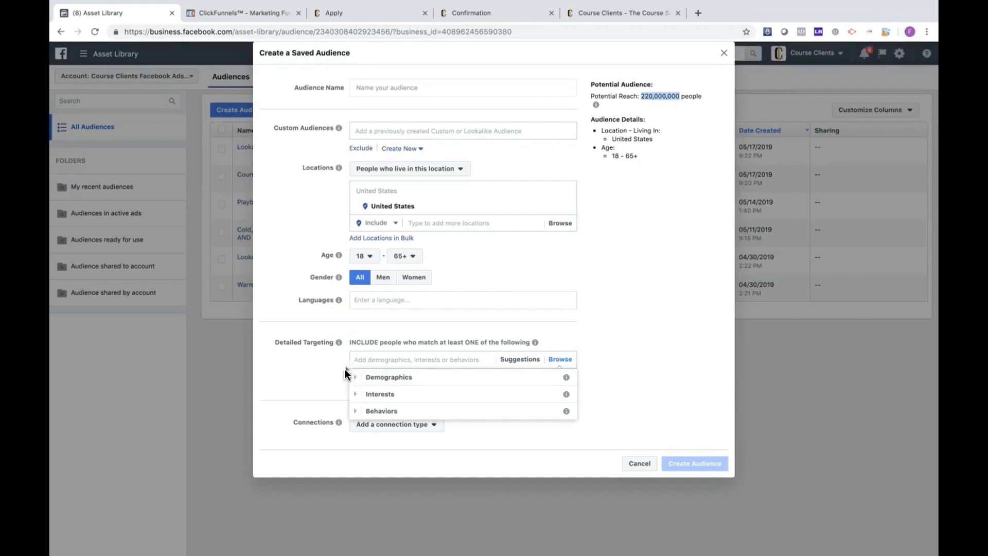
left_click(358, 382)
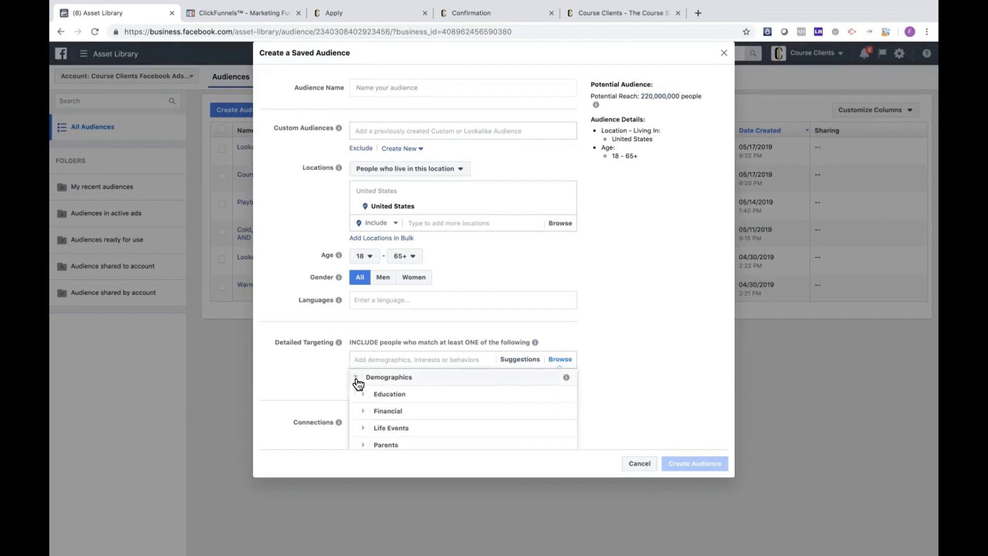
scroll(368, 402, "down", 1)
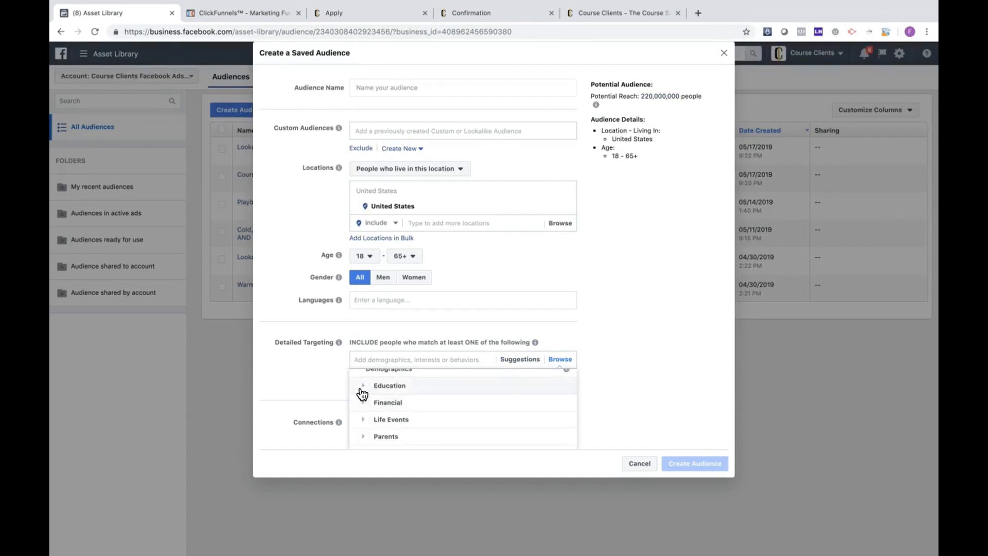
scroll(358, 394, "up", 1)
left_click(357, 379)
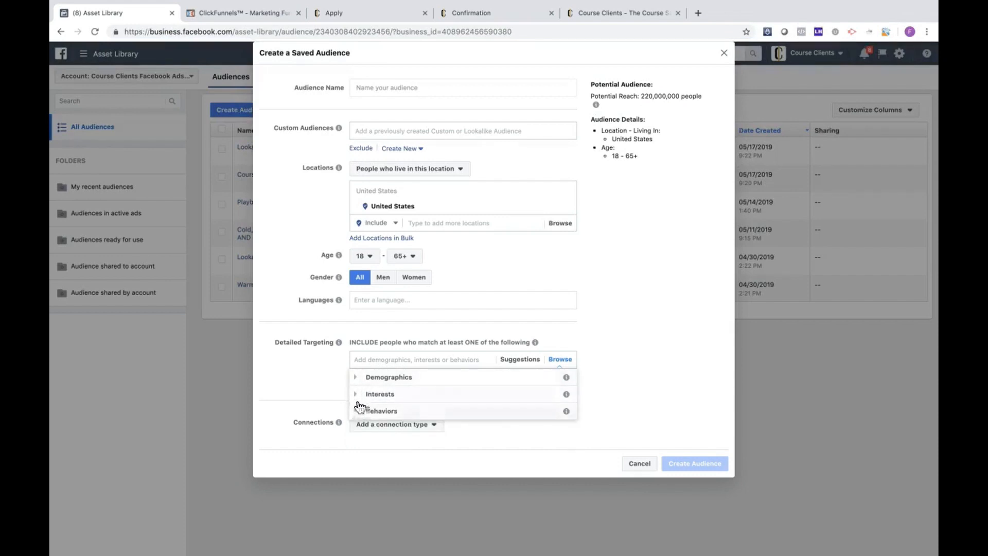
Step: Look through the Interests targeting subcategories, including those under Entertainment
left_click(359, 394)
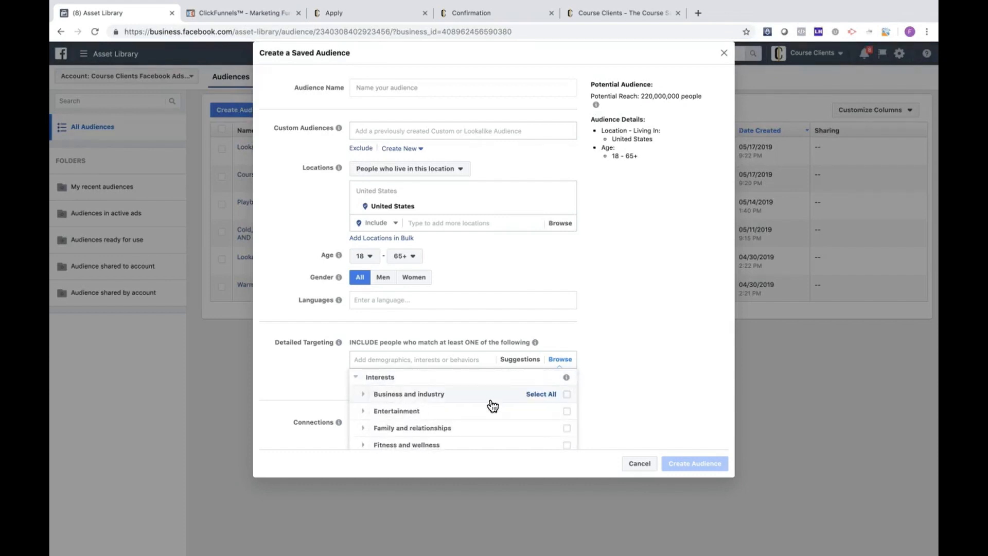
scroll(491, 404, "down", 2)
scroll(491, 405, "up", 1)
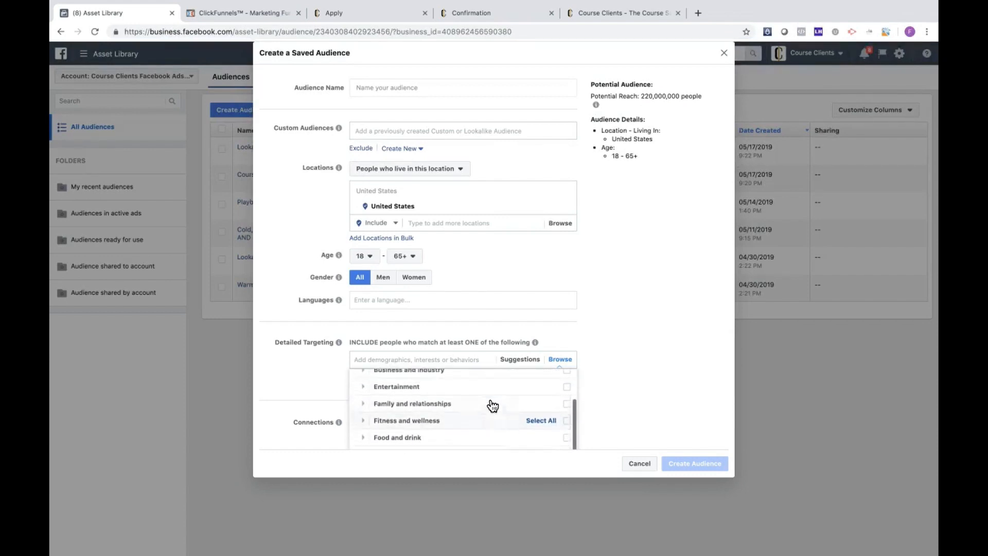
left_click(366, 389)
scroll(470, 419, "down", 2)
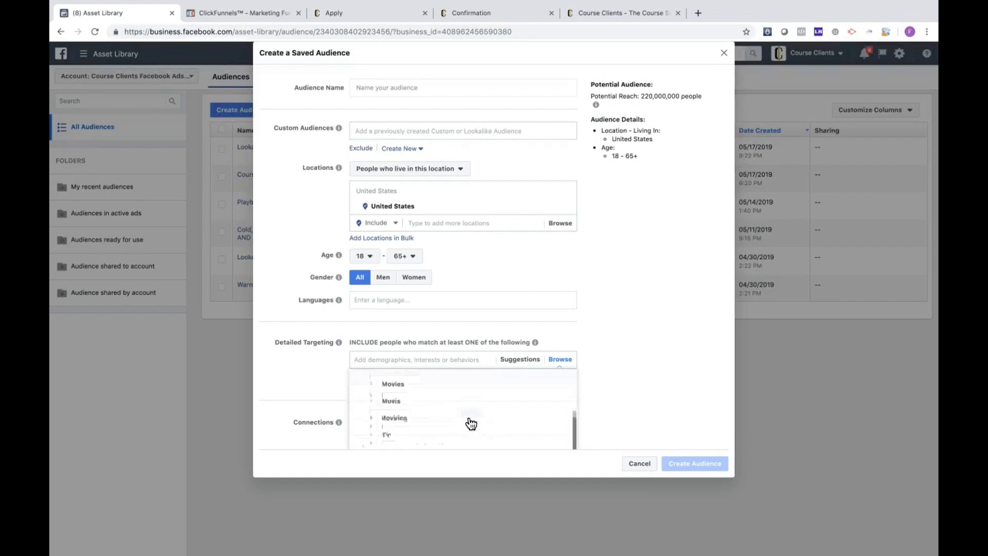
scroll(470, 419, "up", 3)
left_click(355, 377)
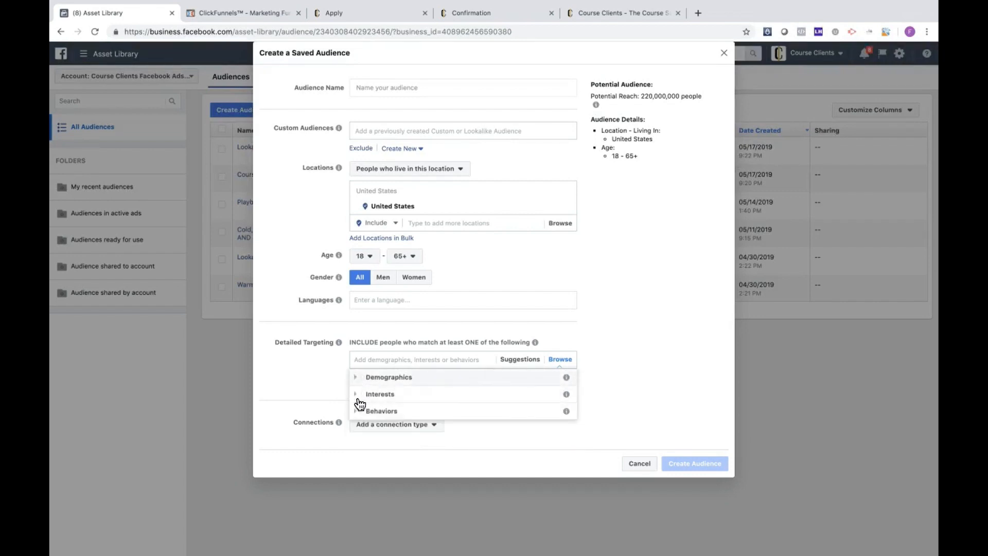
Step: Look through the Behaviors targeting subcategories and close the category browser
left_click(360, 411)
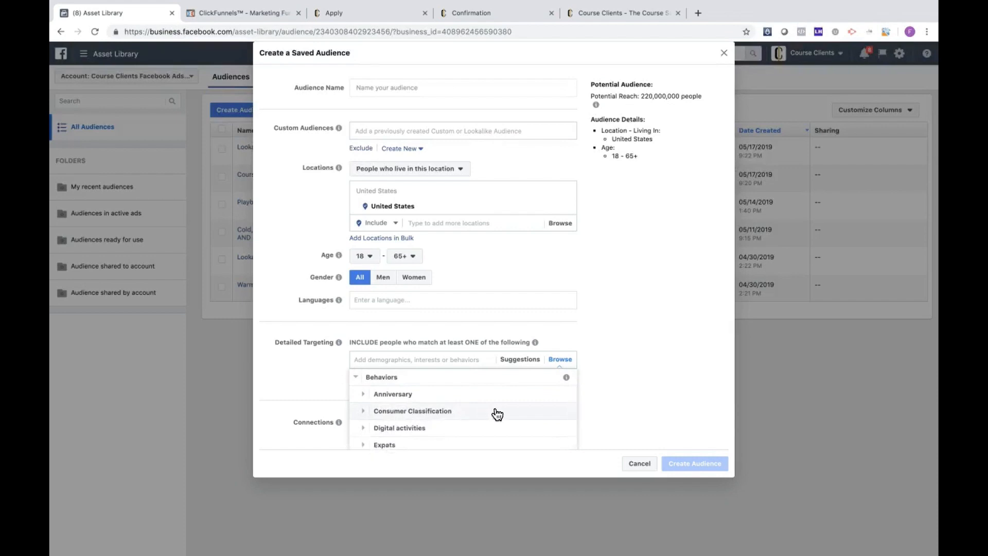
scroll(498, 415, "down", 2)
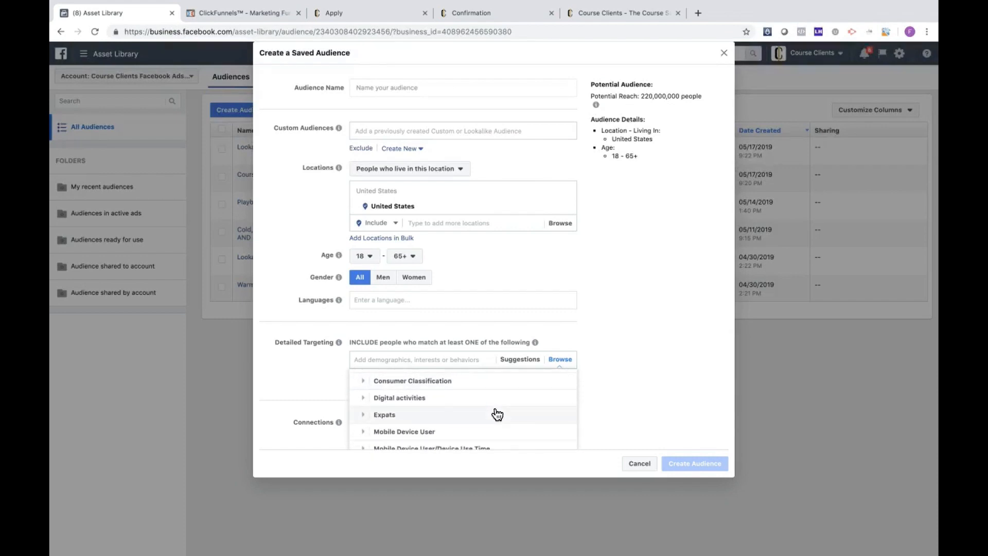
scroll(497, 415, "down", 1)
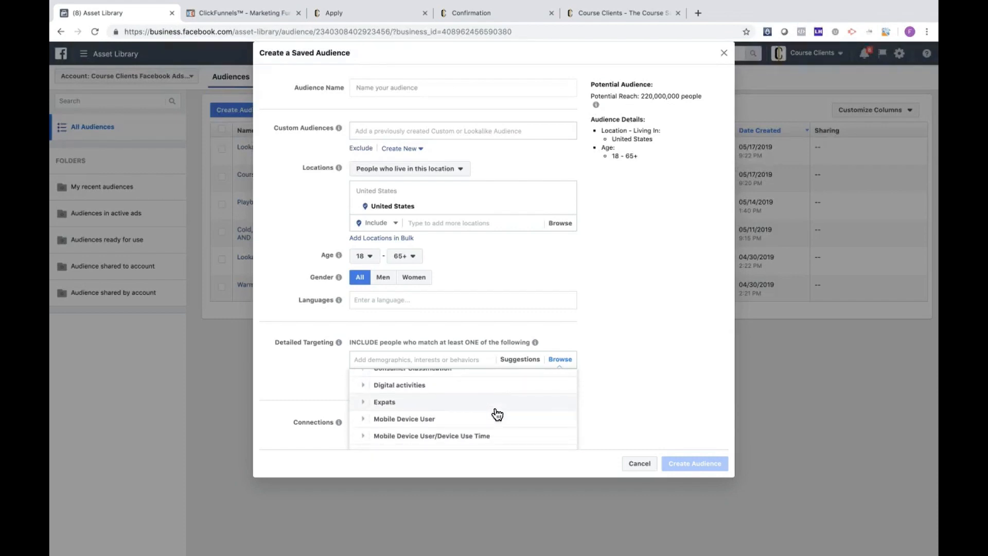
scroll(496, 412, "up", 3)
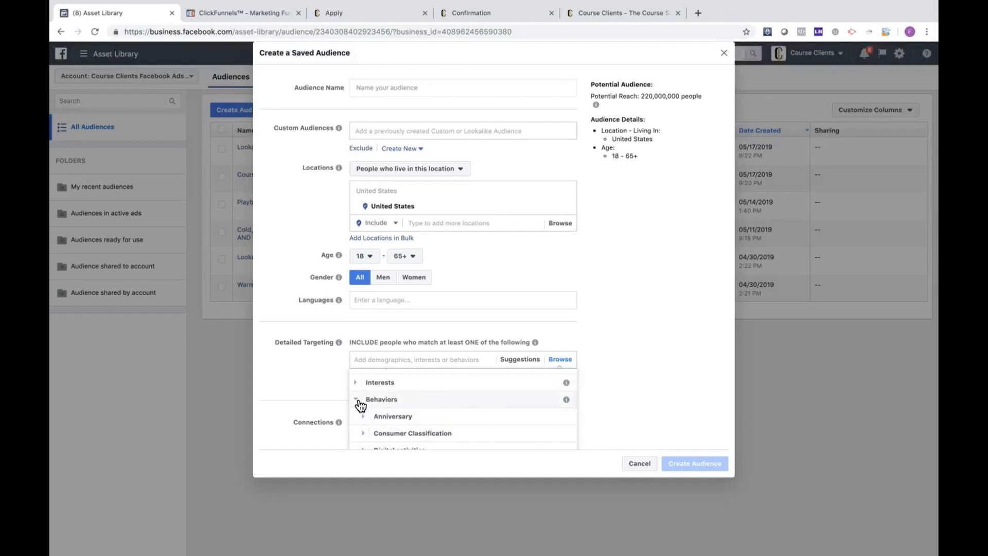
left_click(357, 402)
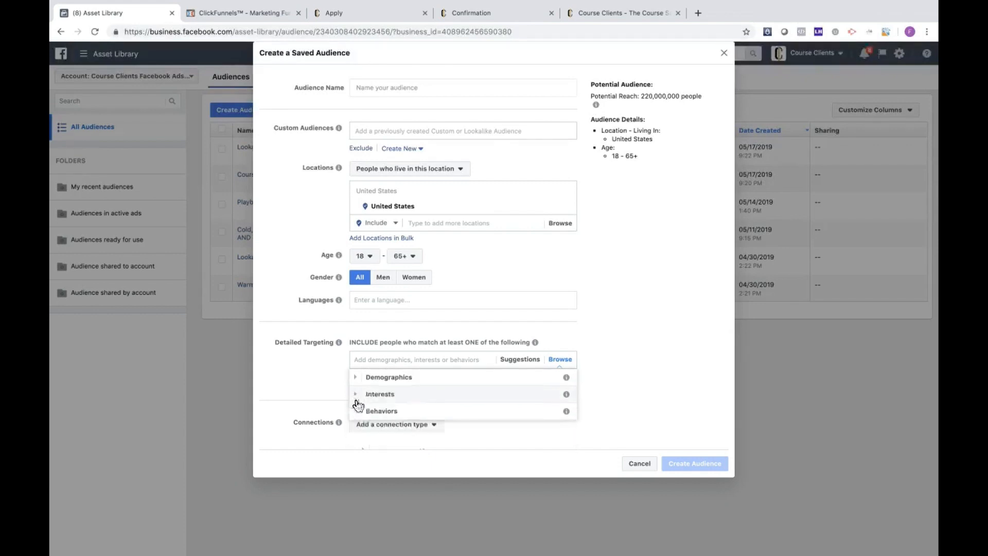
left_click(316, 371)
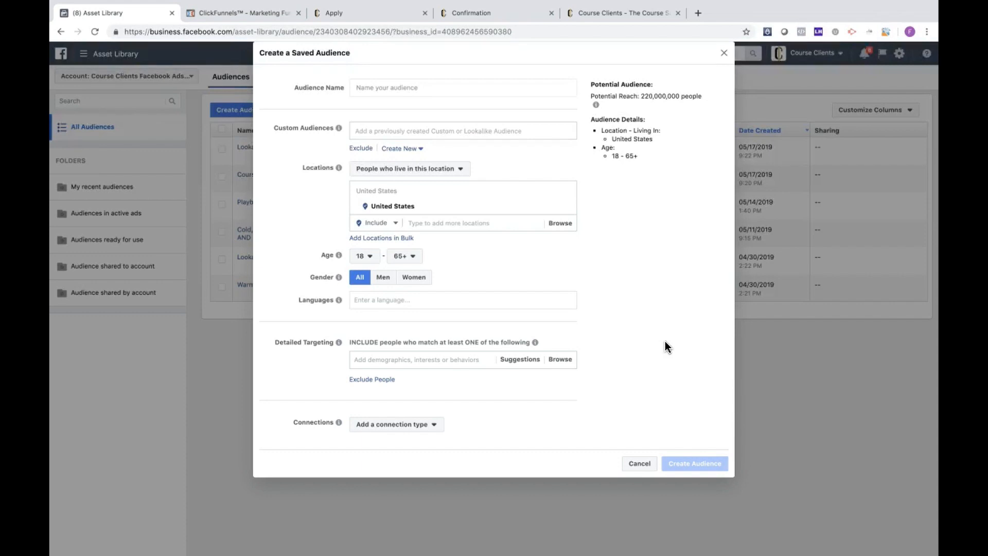
Step: Add the Computer programming interest to detailed targeting and check the suggested related interests
left_click(425, 359)
type("ptra")
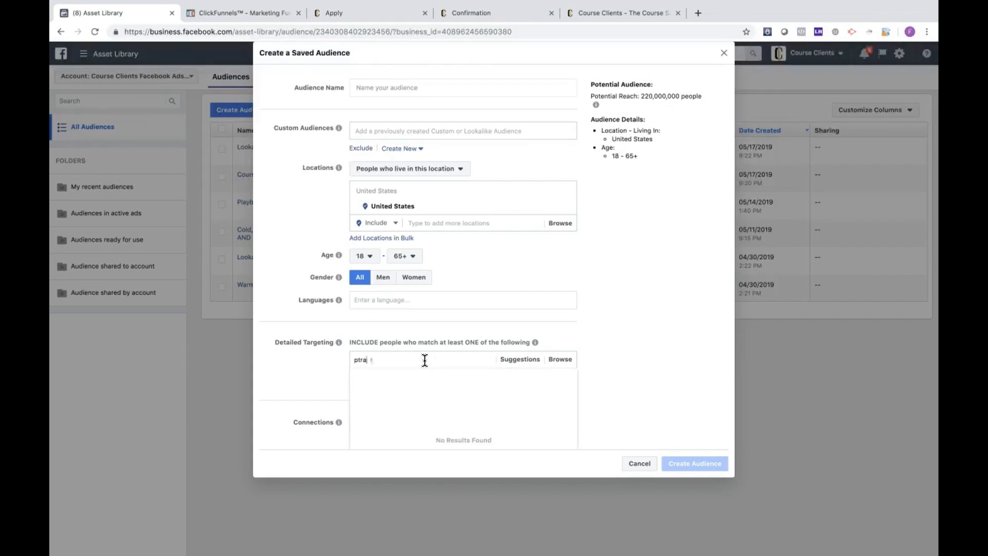
type("r")
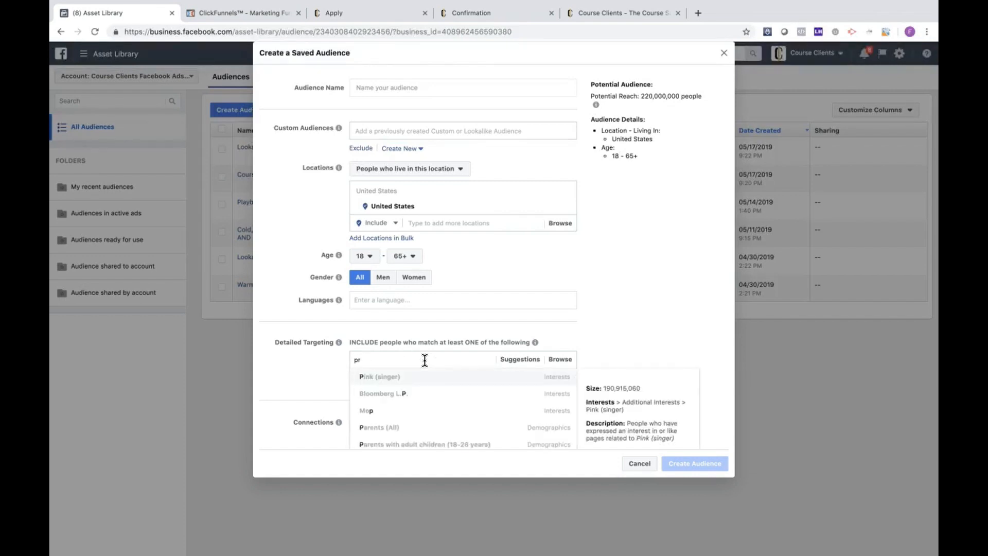
type("ogramming")
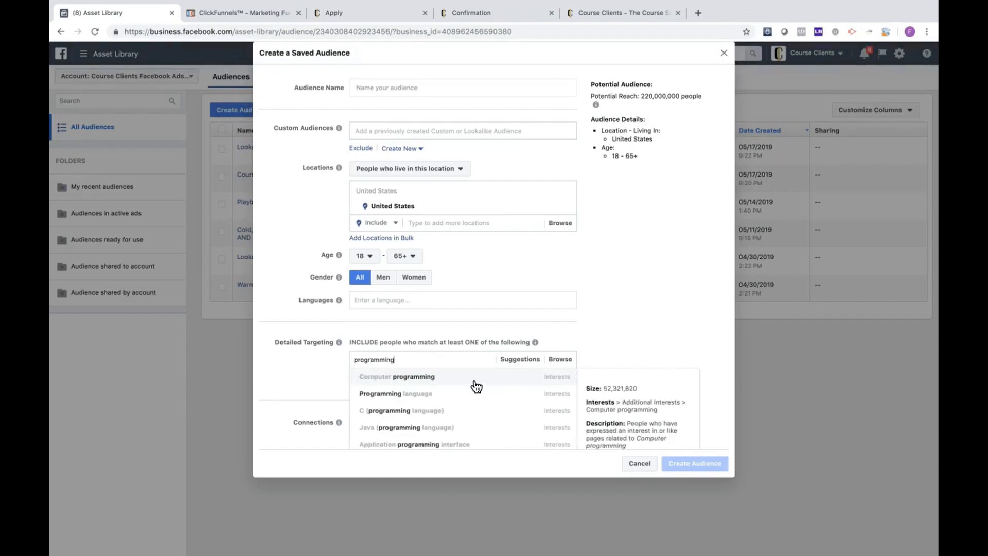
left_click(476, 386)
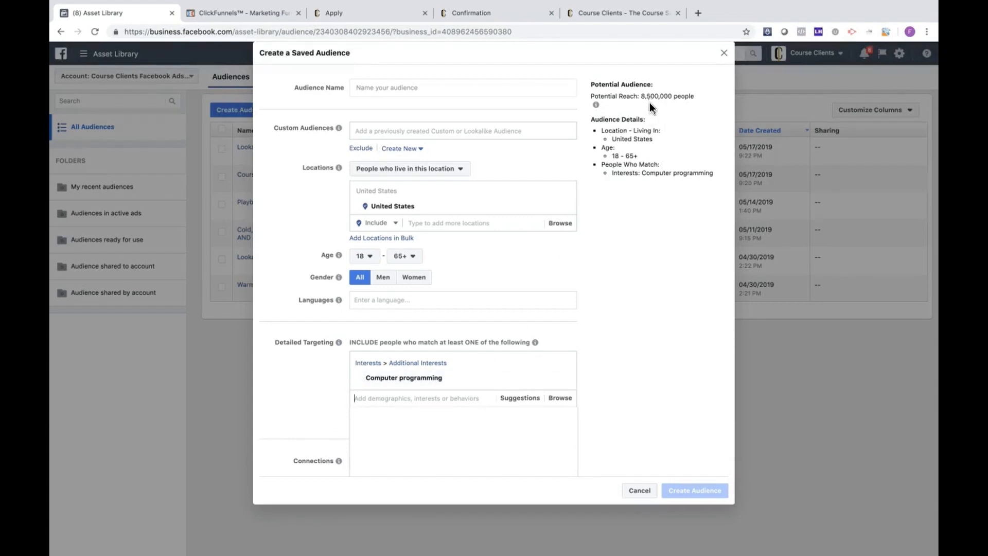
left_click(524, 402)
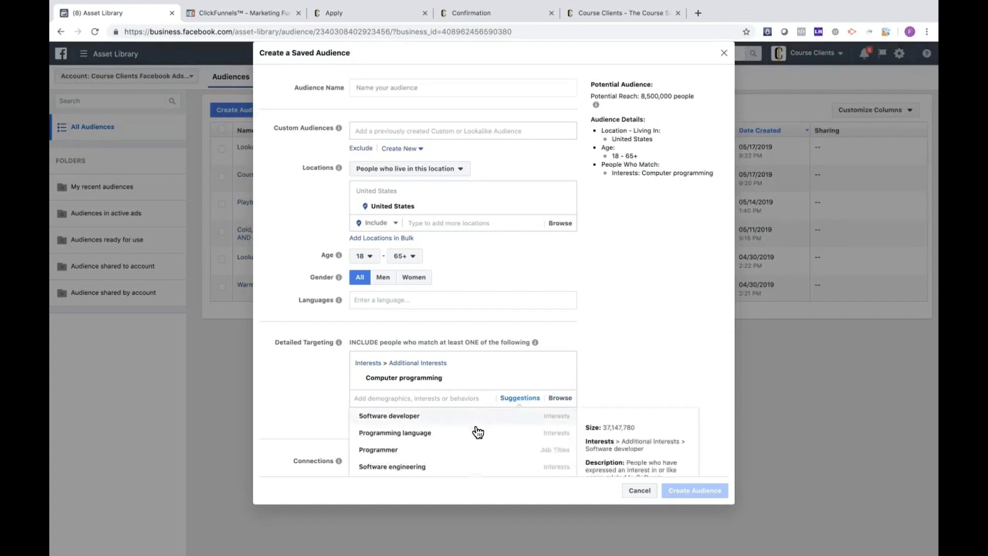
left_click(619, 322)
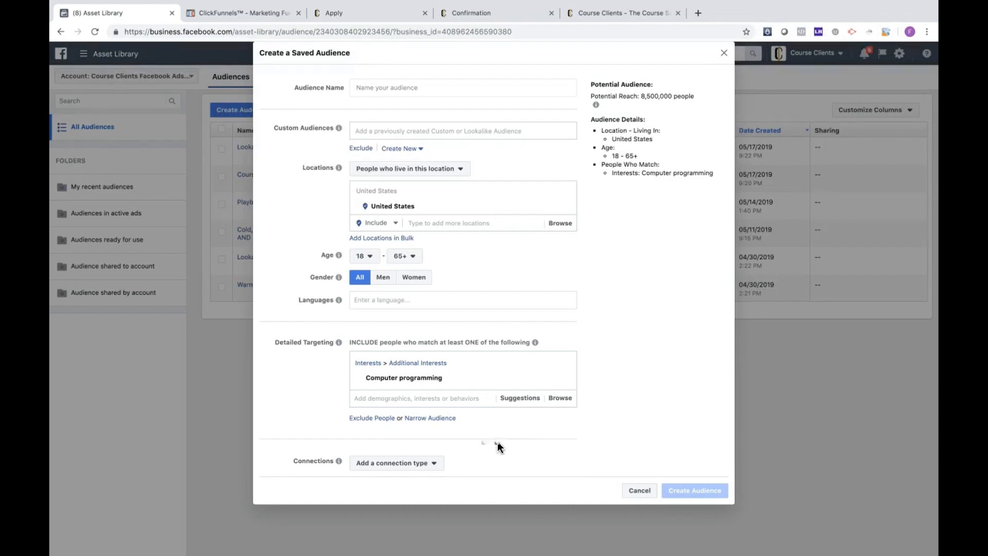
Step: Narrow the audience so people must also match the Smart contract interest
left_click(419, 419)
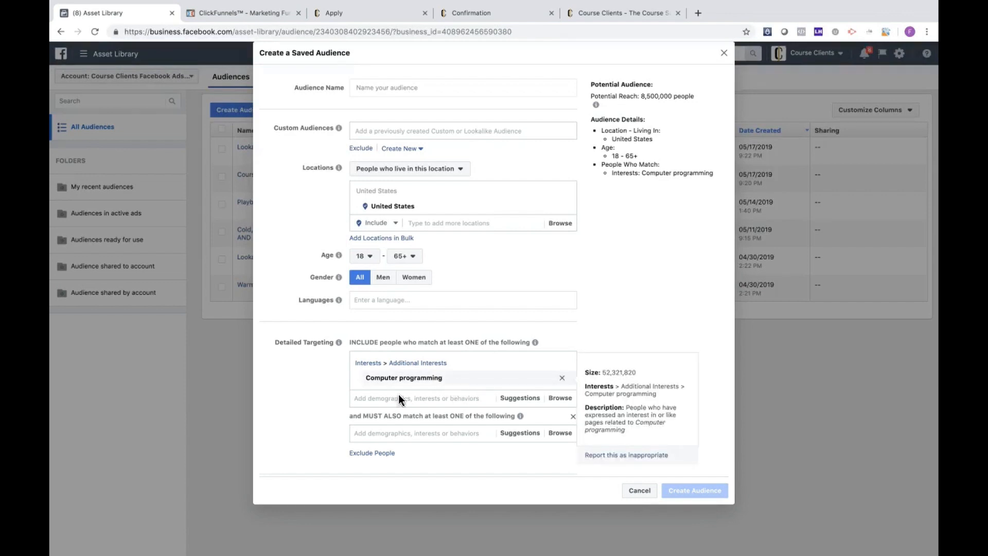
mouse_move(520, 416)
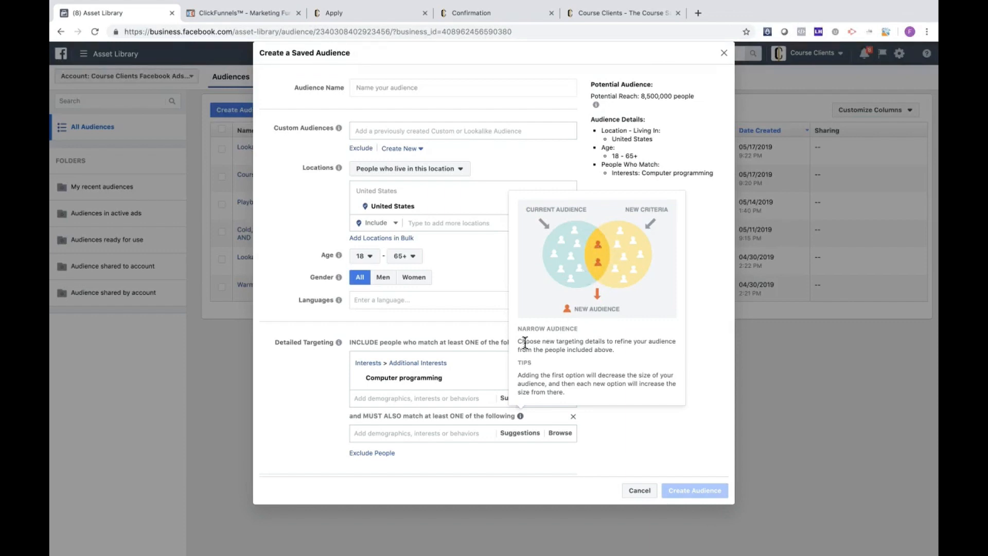
left_click(409, 431)
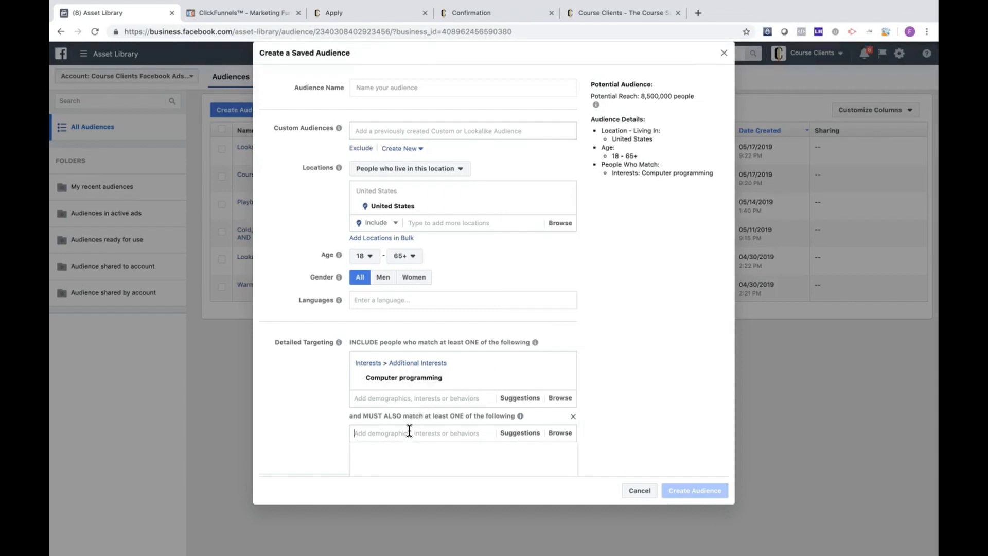
type("smart")
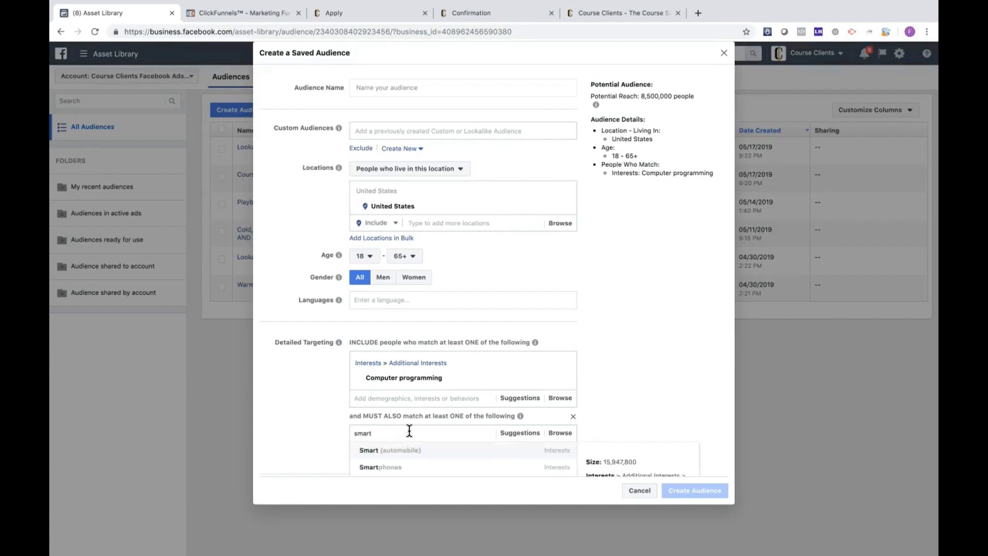
type(" contract")
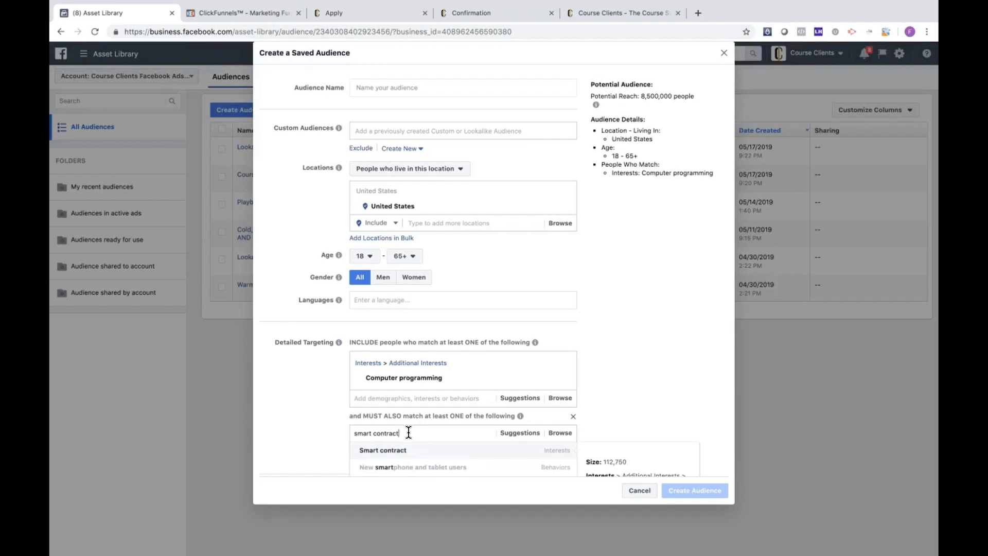
left_click(412, 450)
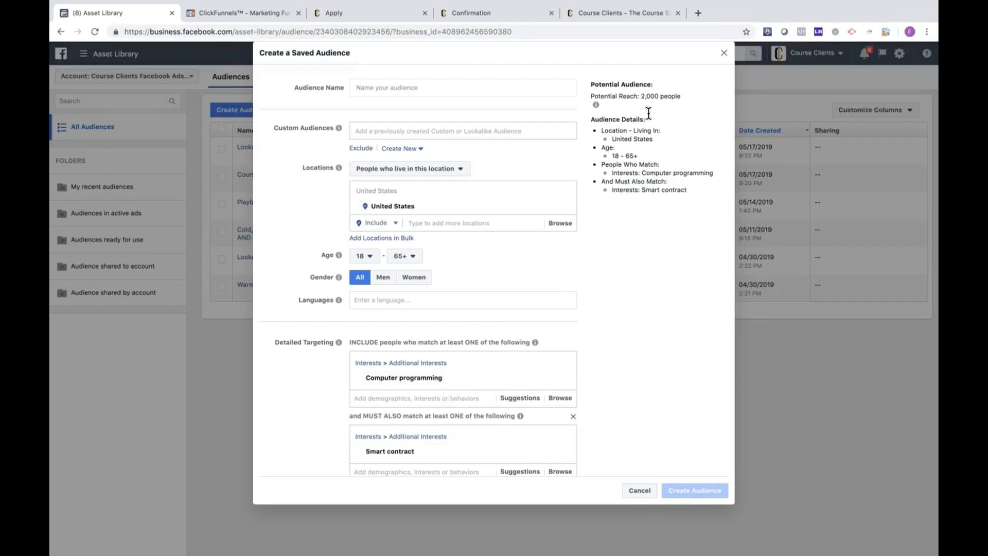
Step: Add the suggested Software developer interest and the job titles Programmer, Software Programmer, Web Programmer and Software Development Engineer to the first targeting group
scroll(657, 376, "down", 1)
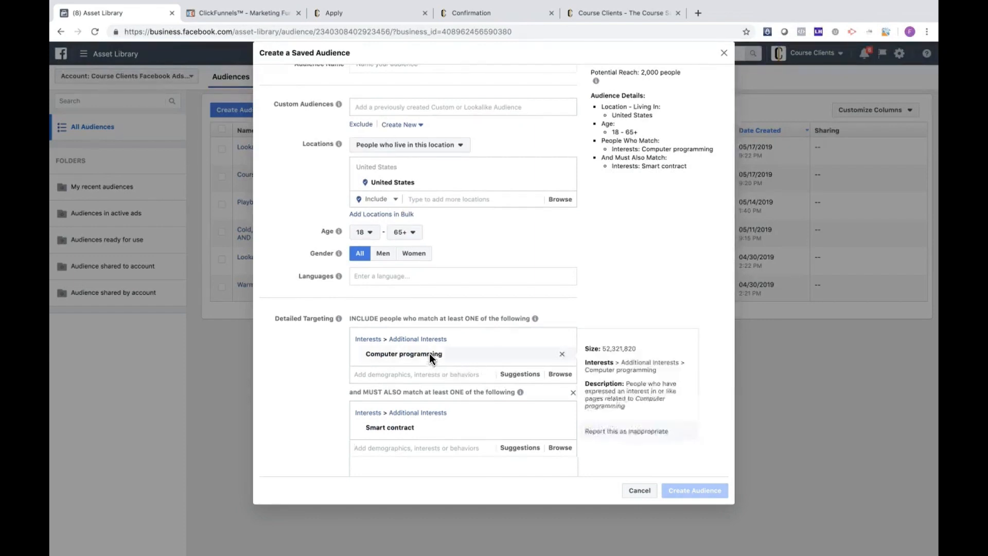
left_click(510, 376)
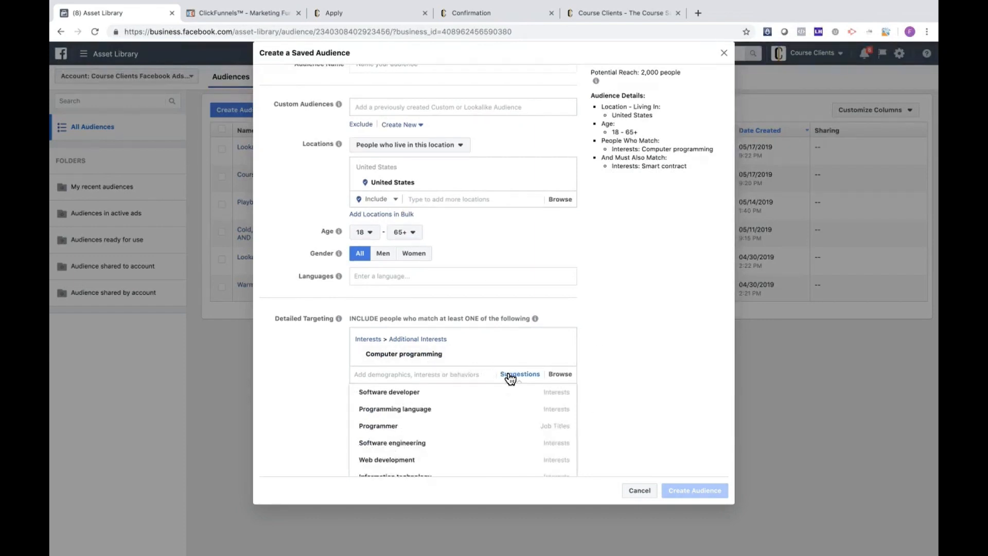
mouse_move(484, 396)
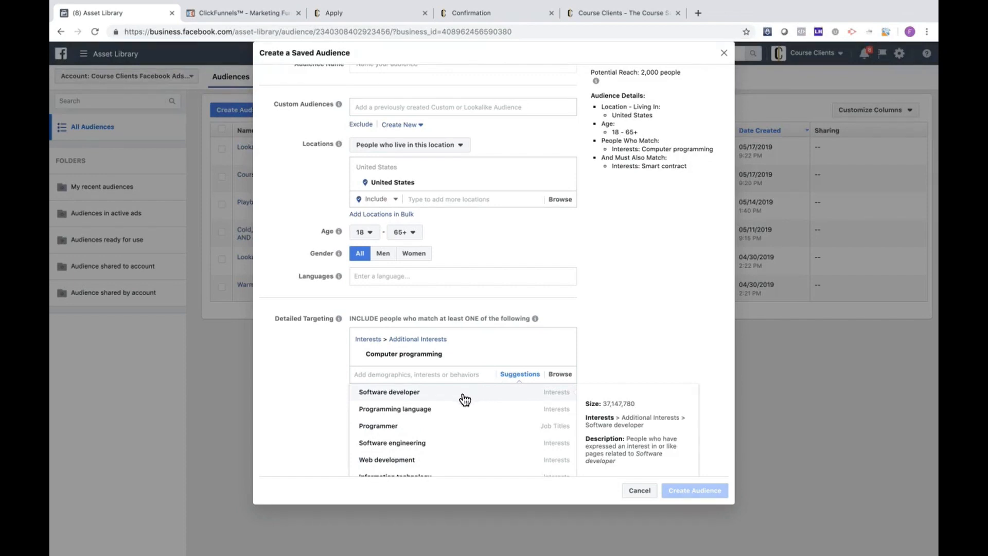
left_click(465, 400)
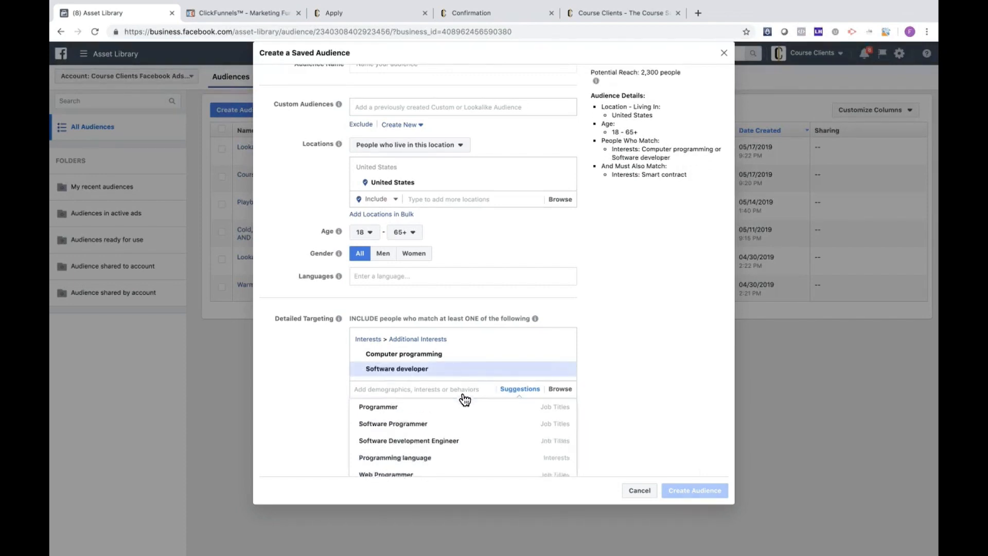
left_click(463, 410)
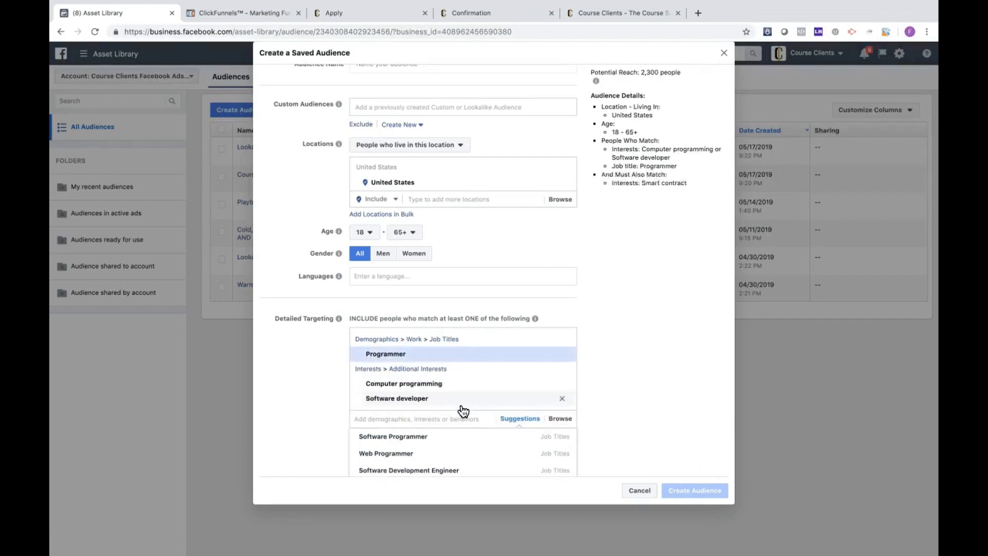
left_click(470, 438)
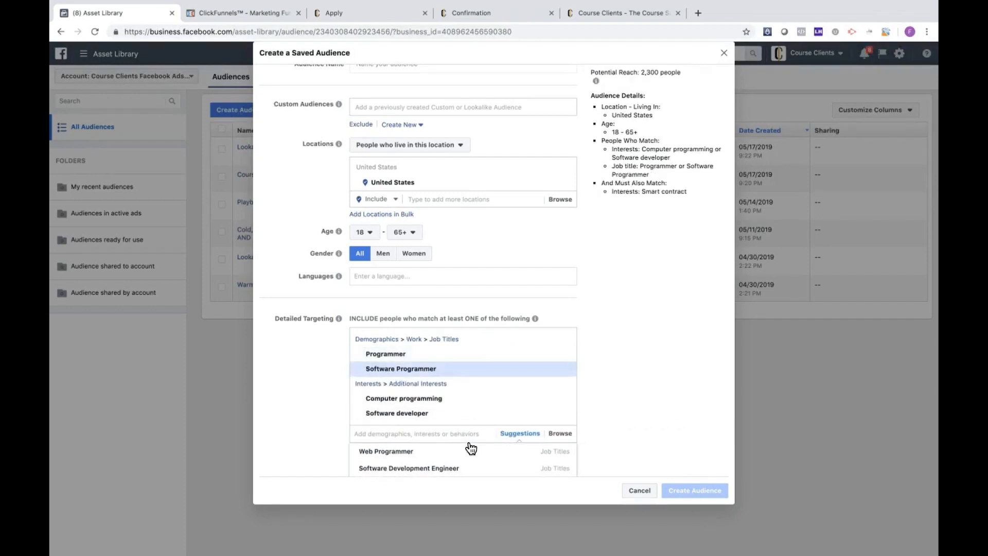
left_click(471, 449)
scroll(564, 381, "down", 2)
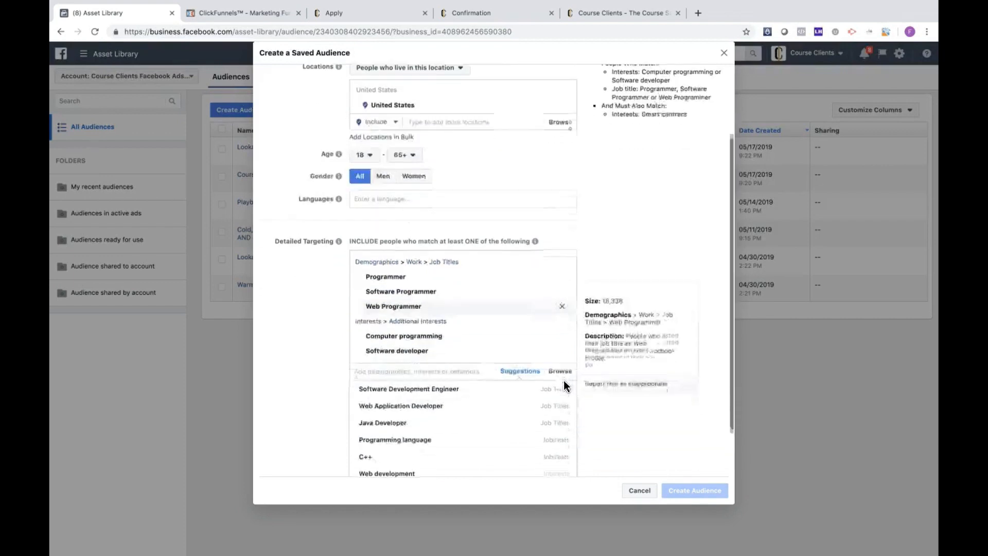
left_click(463, 389)
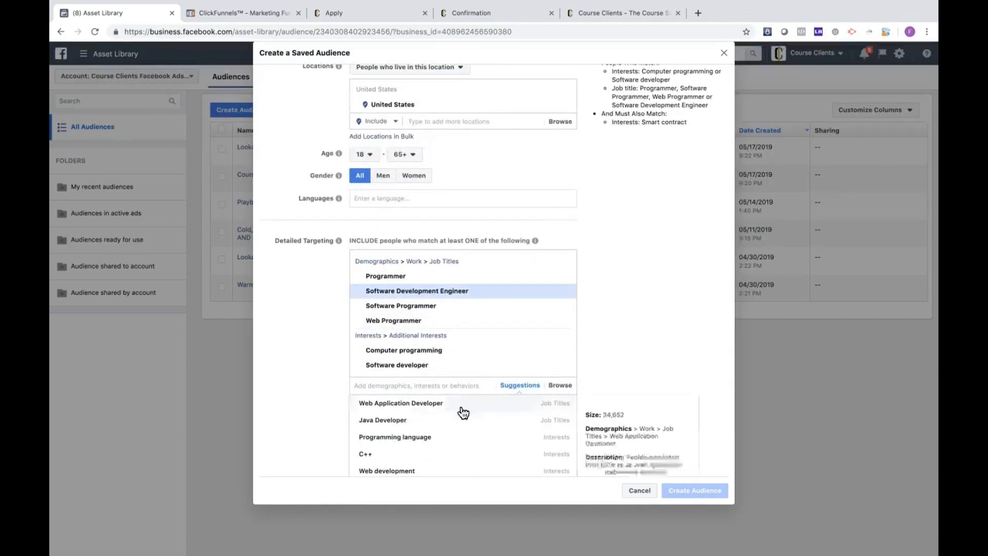
Step: Add suggested Programming language, C++, C, Java and Python interests plus Java Developer and Java Programmer job titles to the first group, and check the potential reach
left_click(466, 439)
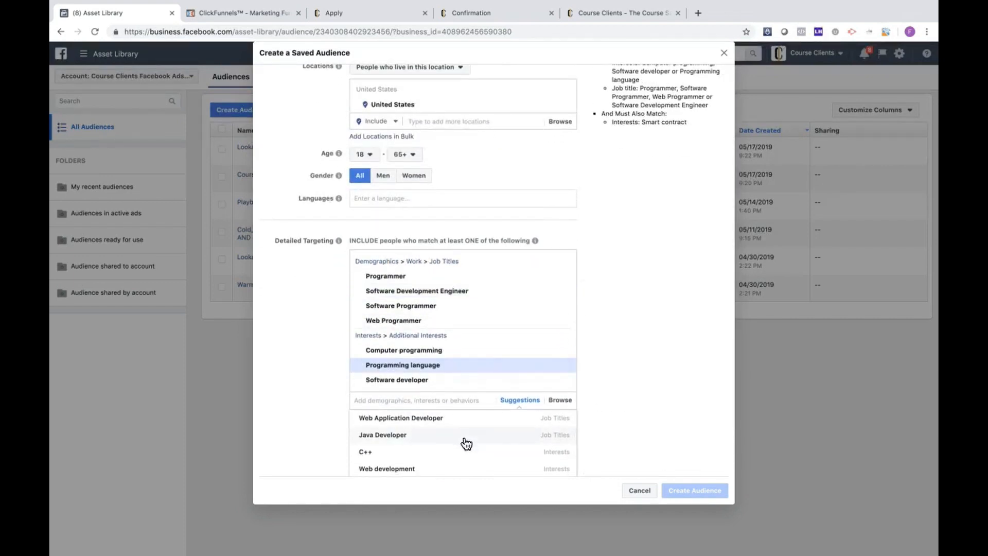
left_click(466, 441)
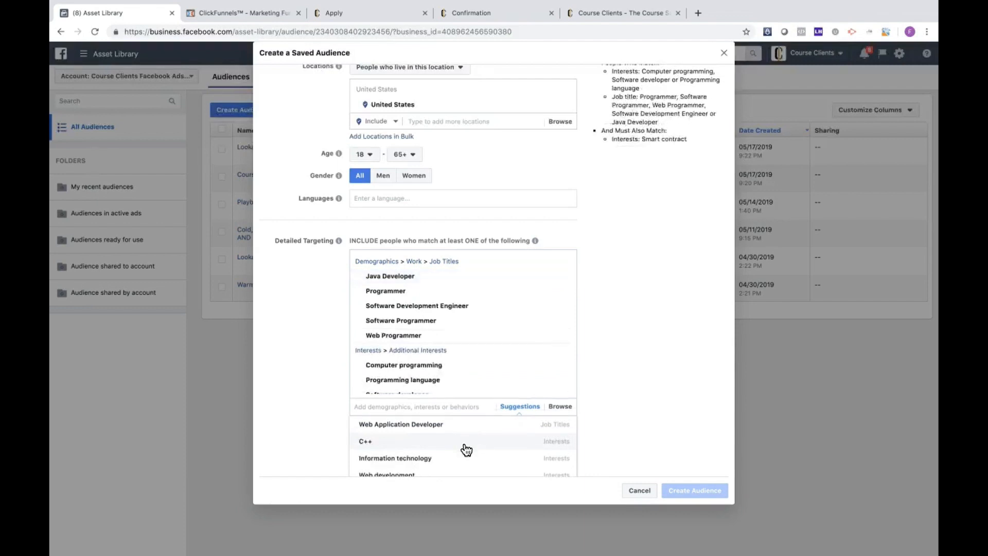
left_click(466, 448)
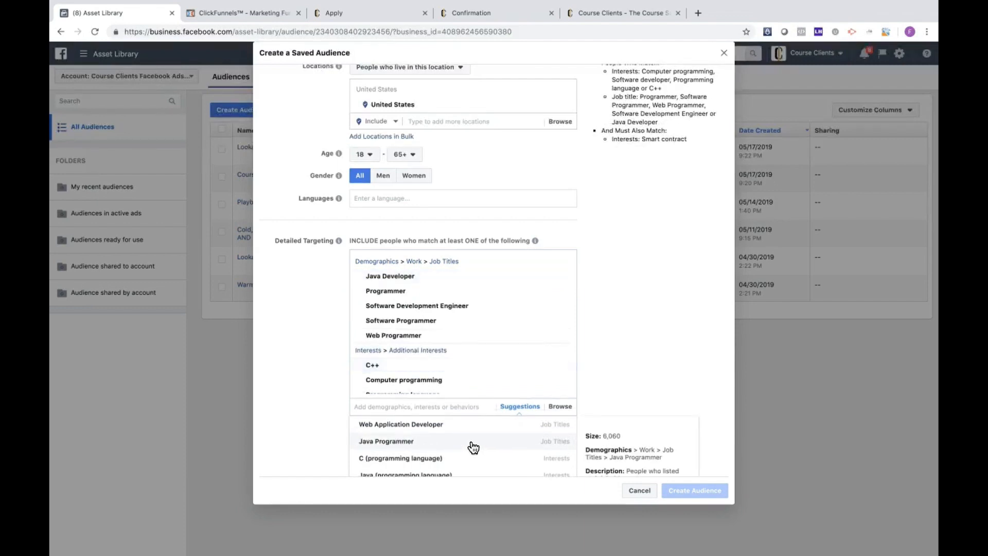
left_click(473, 443)
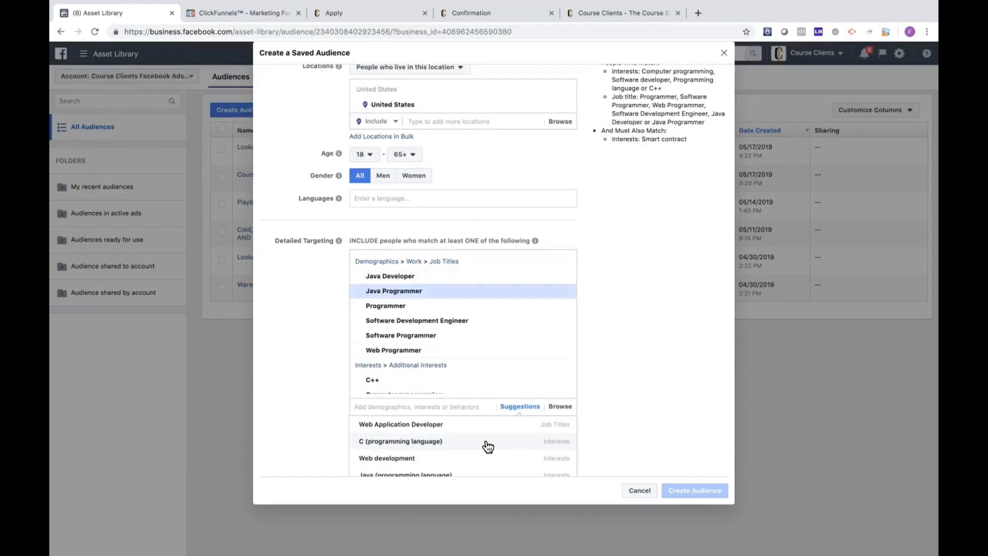
left_click(479, 438)
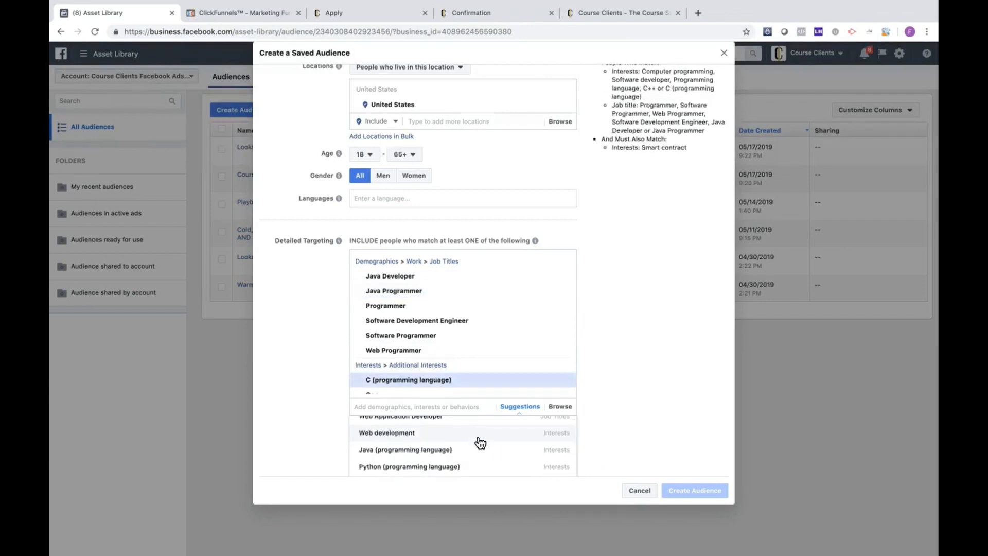
left_click(482, 451)
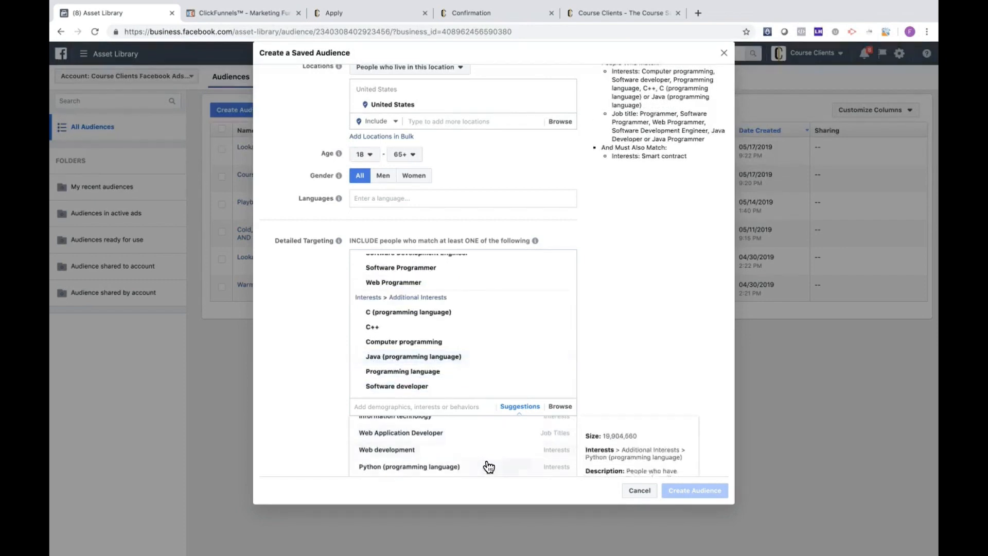
left_click(488, 468)
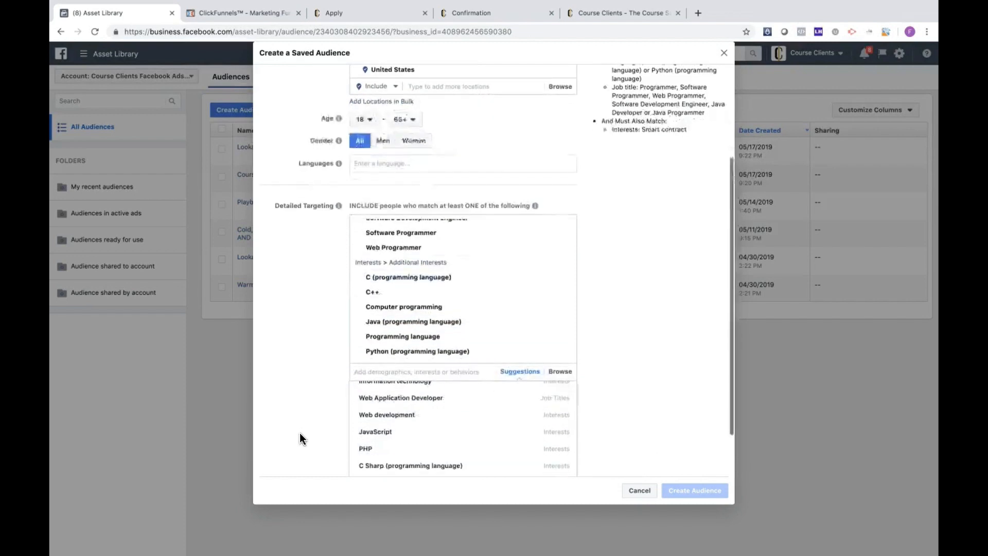
left_click(609, 225)
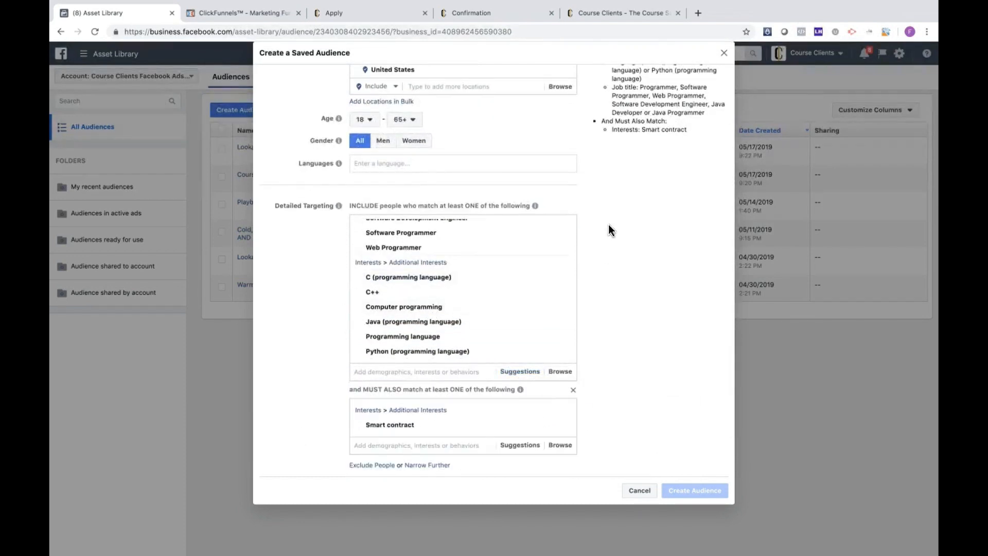
scroll(613, 298, "up", 5)
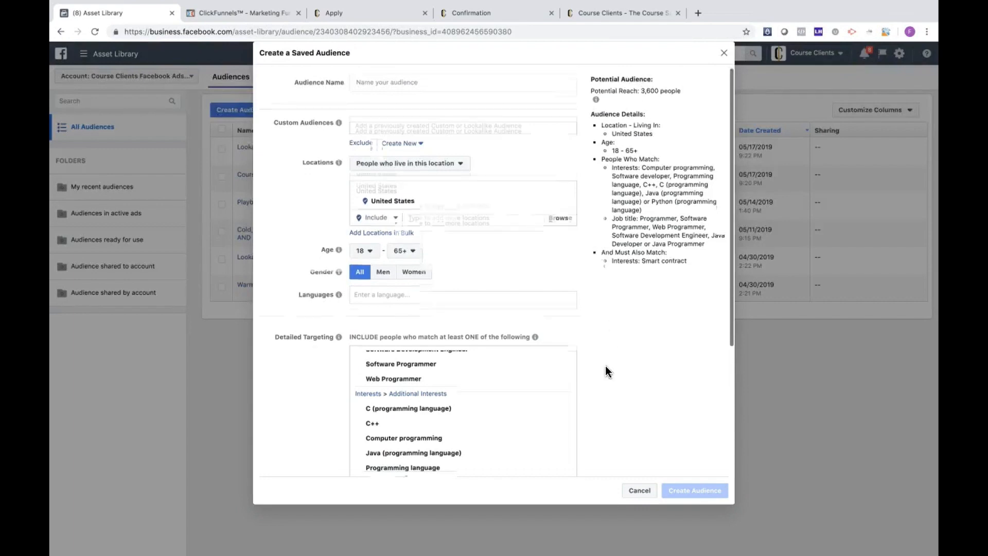
Step: Find blockchain and add the Block chain (database) interest to the must-also-match group, and check the potential reach
scroll(607, 370, "down", 5)
mouse_move(390, 387)
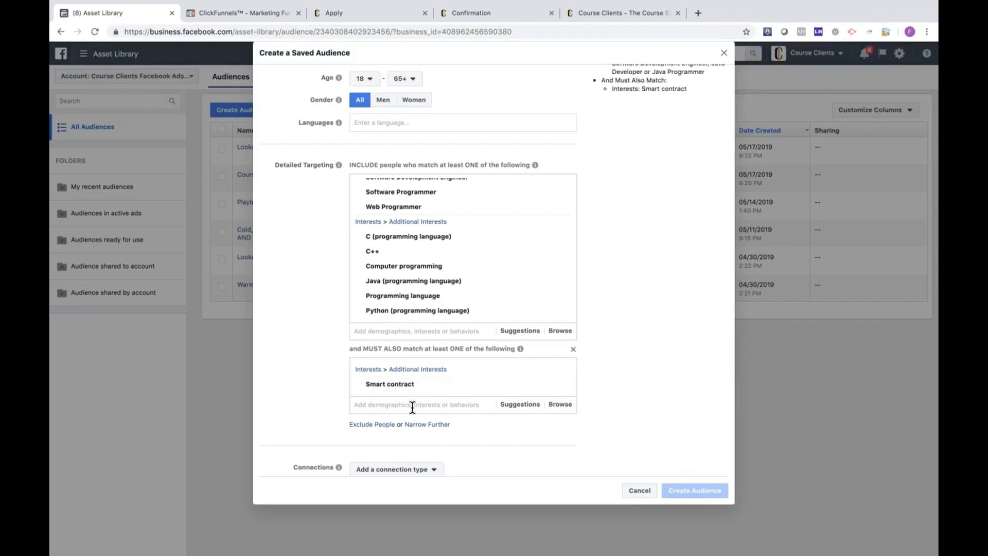
type("bl")
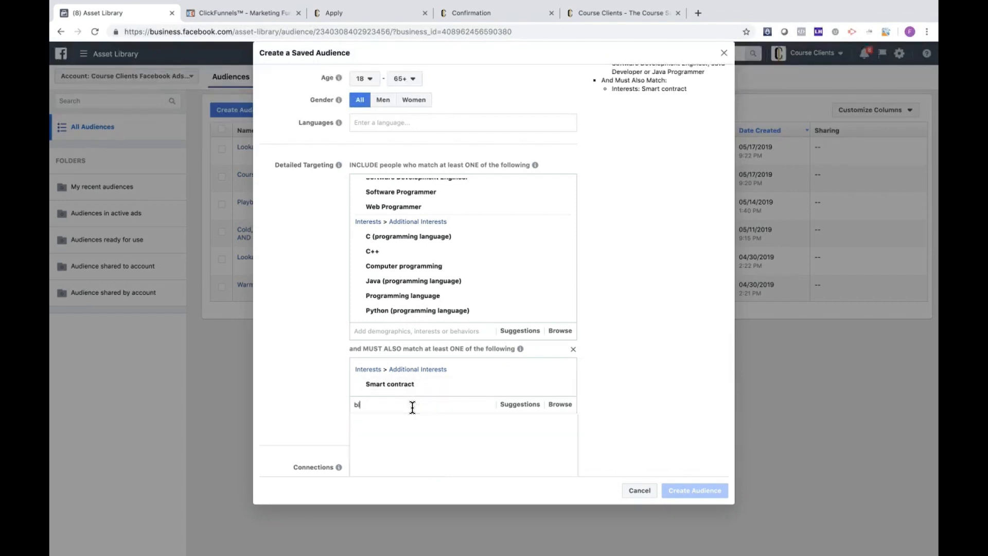
type("ockch")
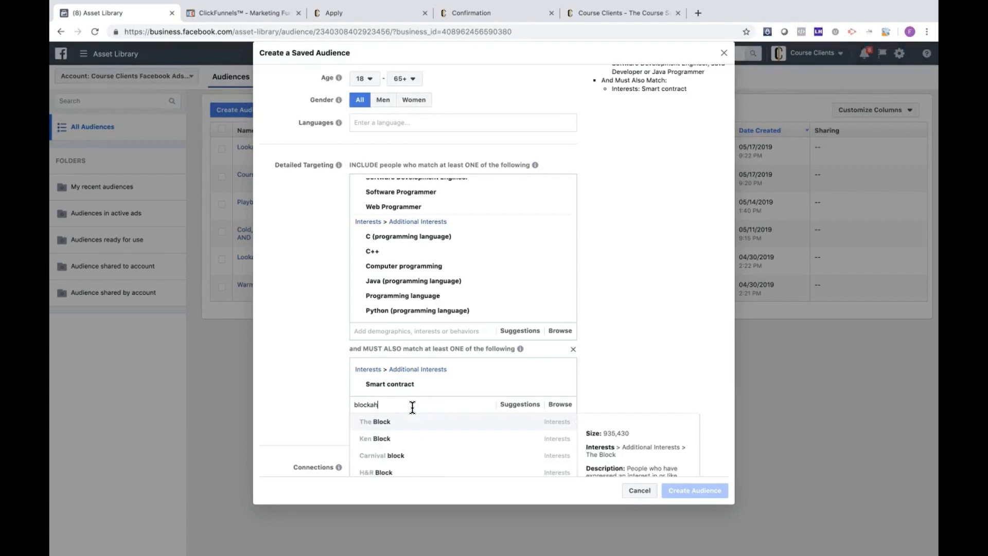
type("ain")
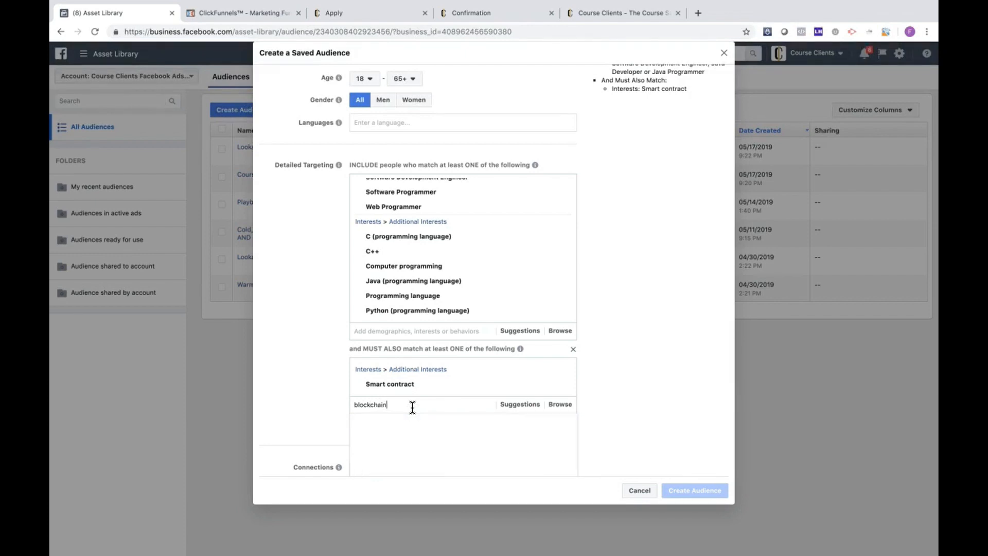
left_click(434, 439)
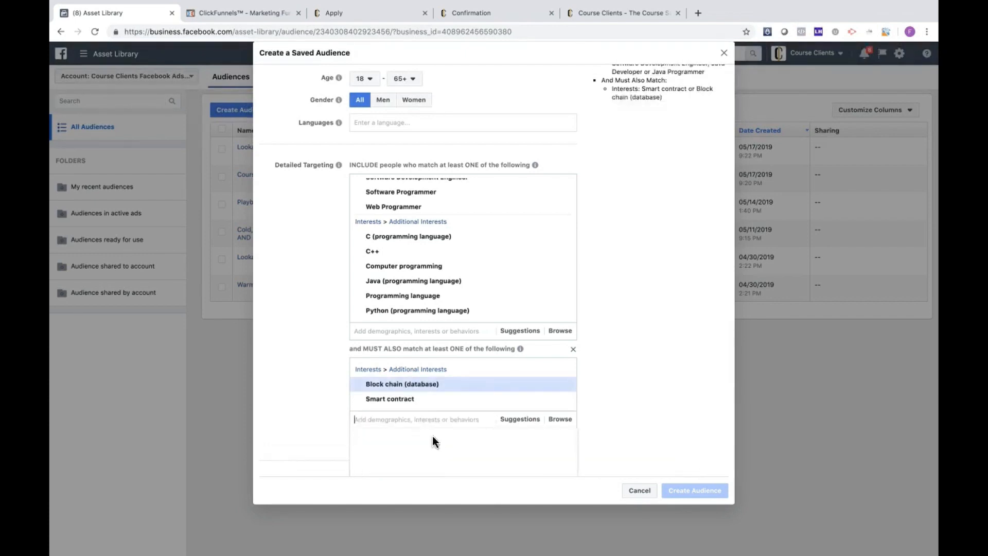
scroll(602, 265, "up", 5)
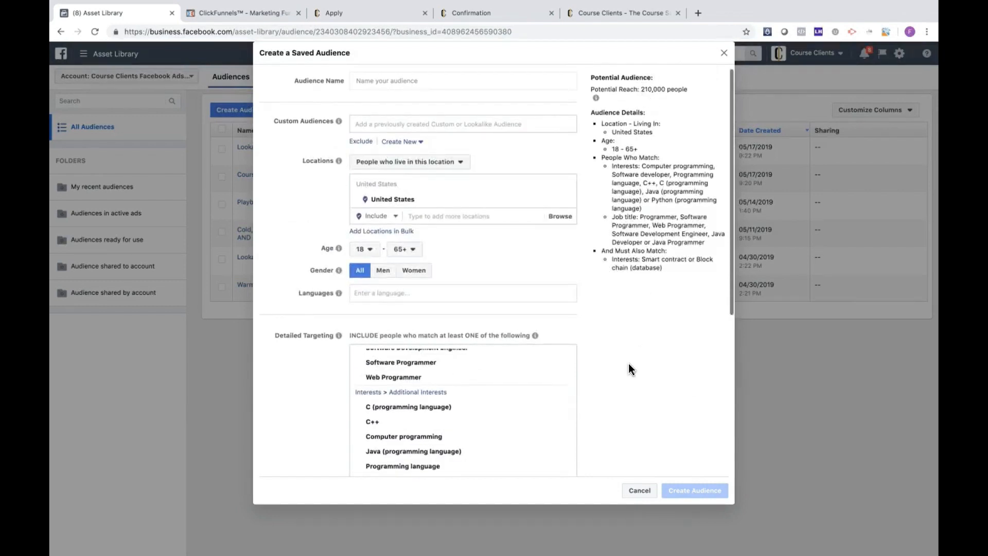
Step: Add the suggested interests Cryptocurrency, Digital currency, Bitcoin, Virtual currency, Ethereum and Coinbase to the must-also-match group
scroll(628, 363, "down", 5)
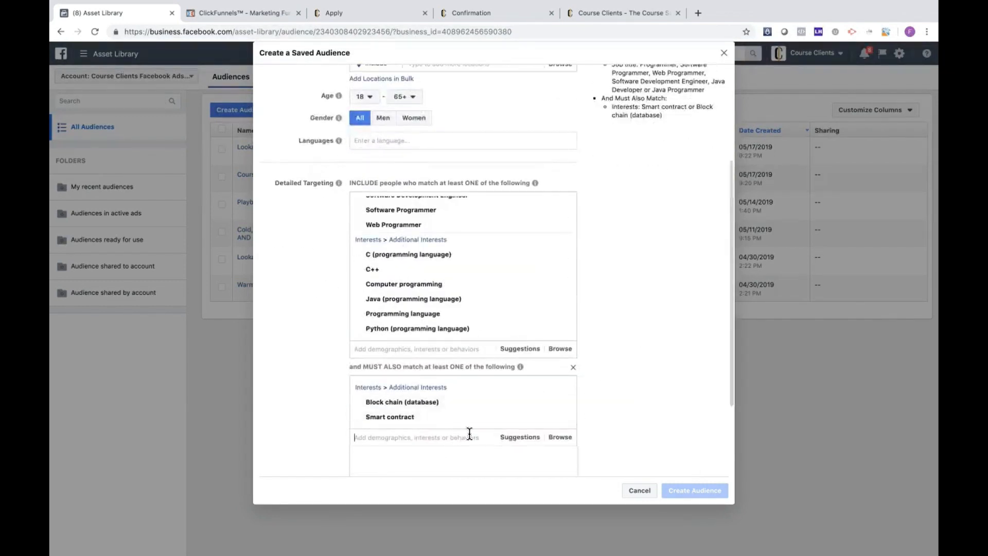
left_click(519, 437)
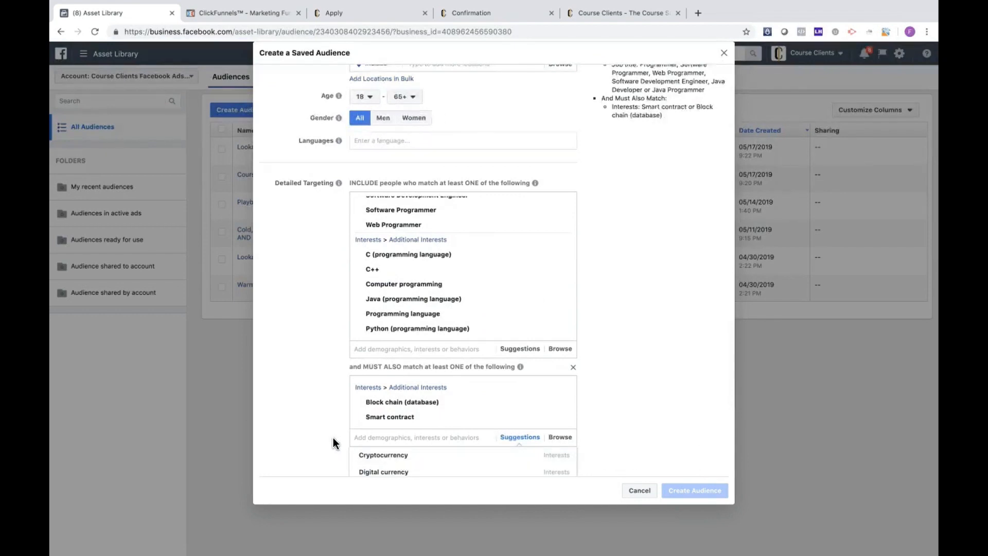
scroll(333, 438, "down", 2)
left_click(396, 397)
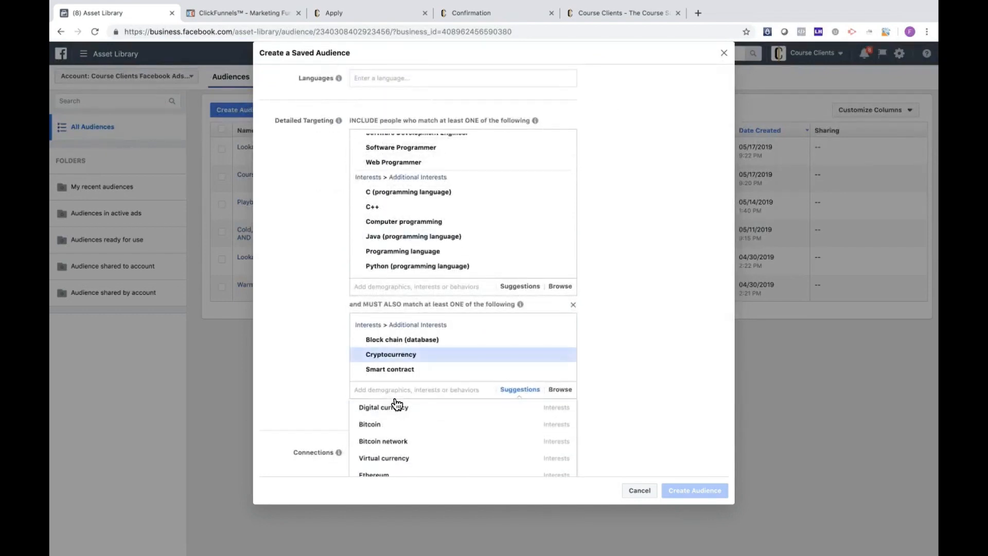
left_click(405, 412)
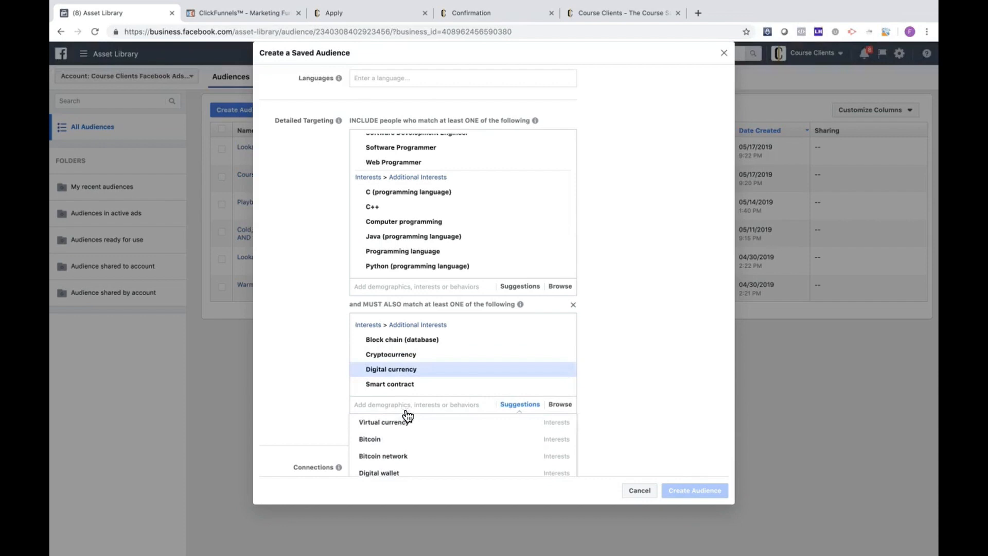
left_click(411, 445)
scroll(311, 388, "down", 3)
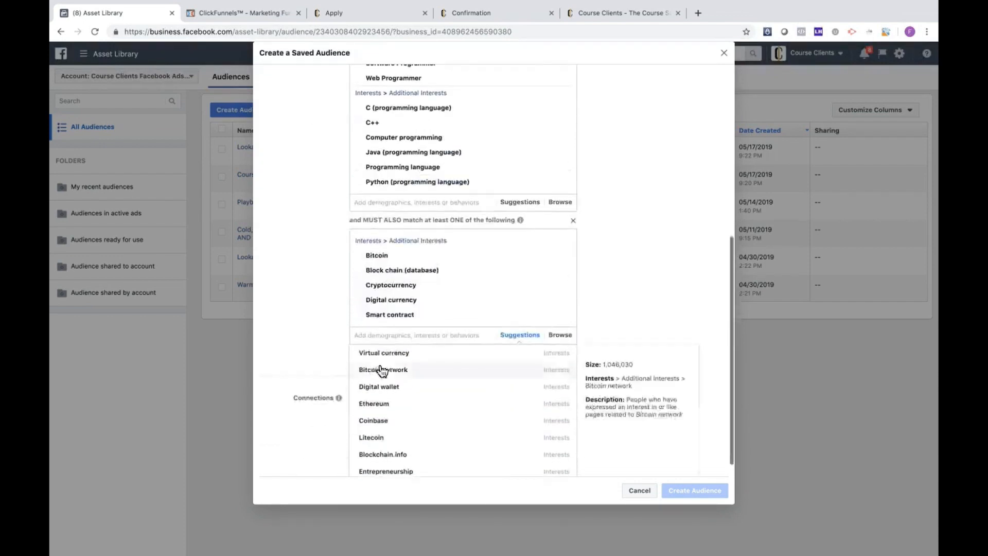
left_click(387, 355)
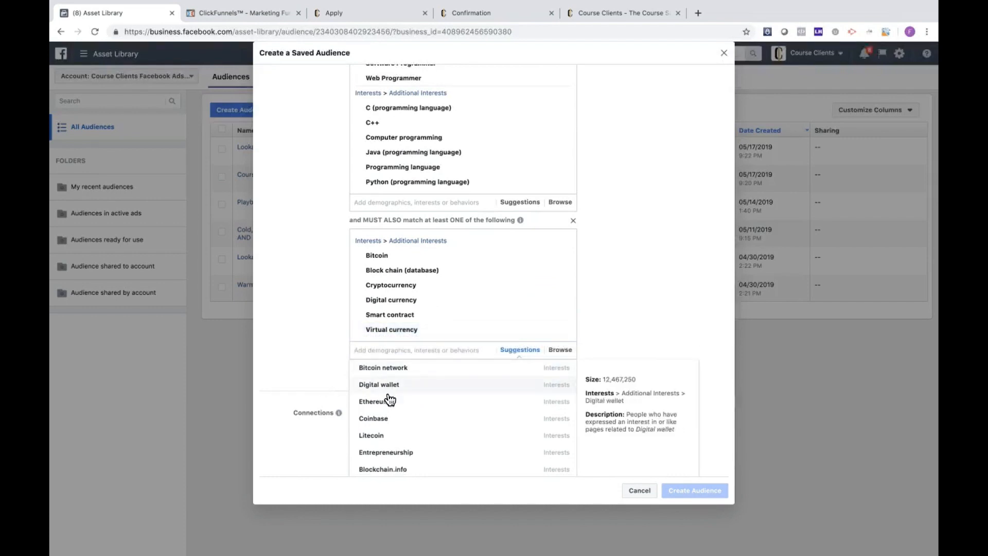
left_click(430, 408)
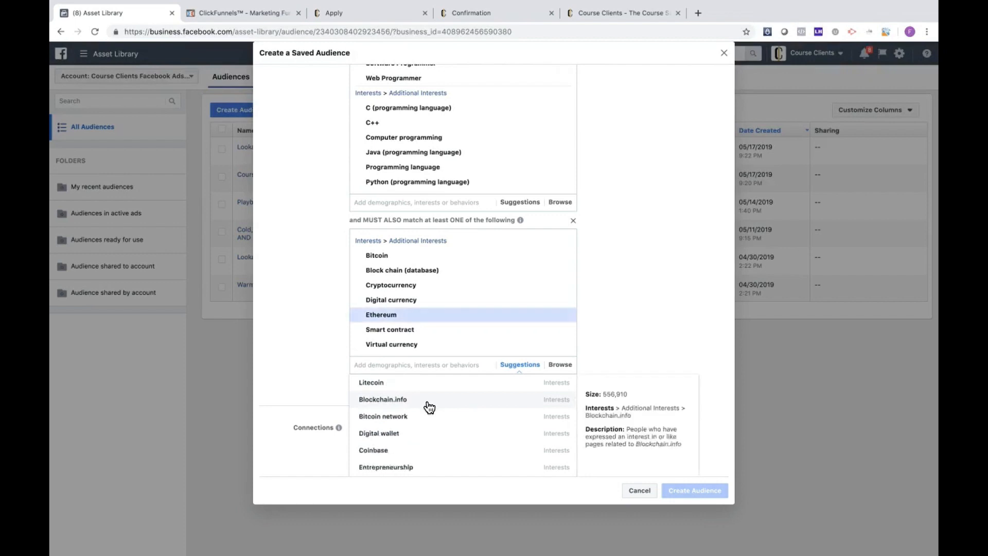
left_click(442, 457)
scroll(470, 444, "down", 1)
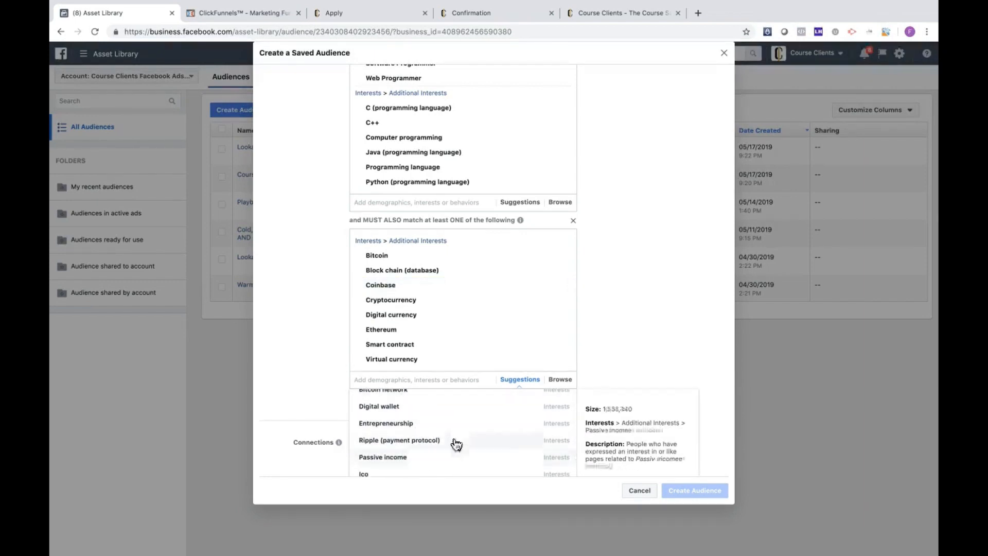
left_click(327, 378)
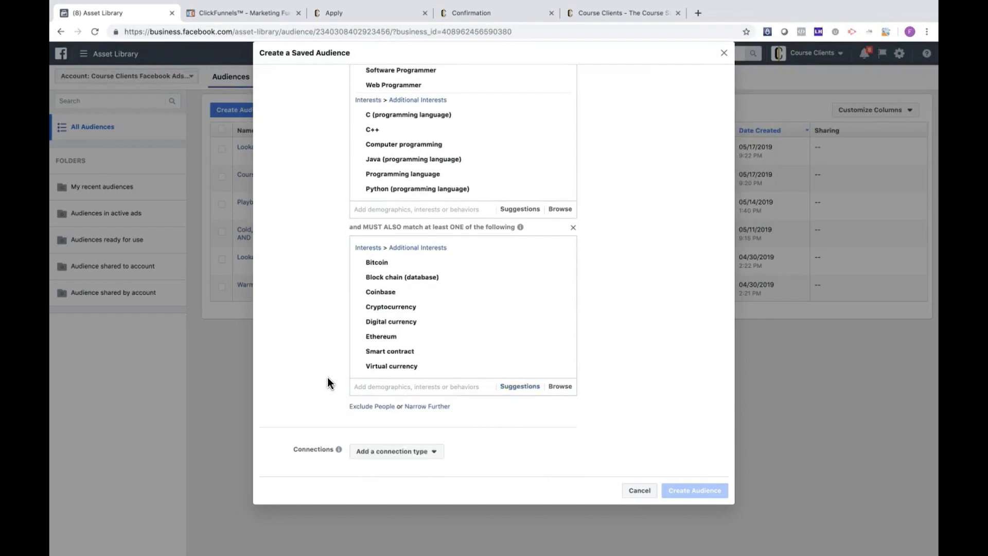
Step: Review both detailed targeting groups and check the audience's potential reach
scroll(292, 287, "up", 3)
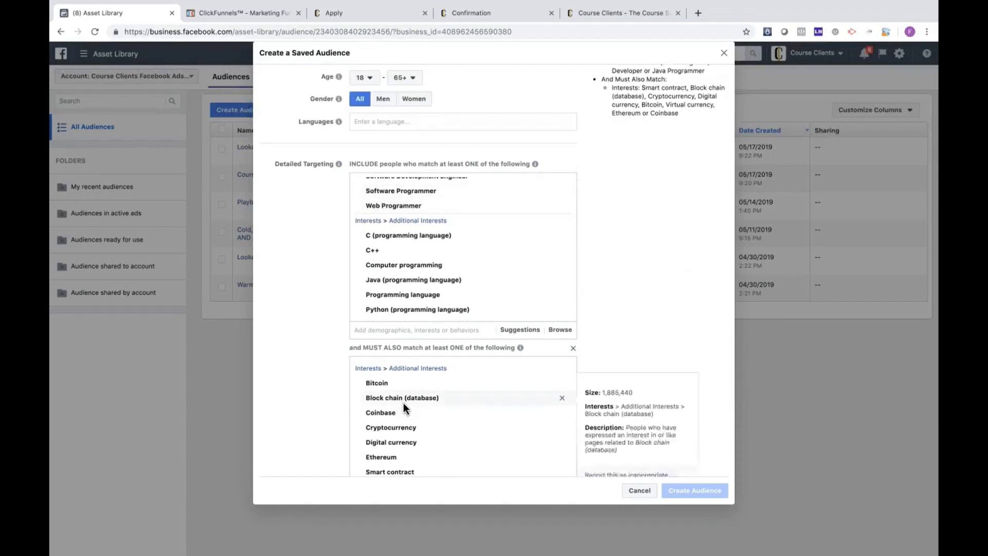
scroll(641, 308, "up", 5)
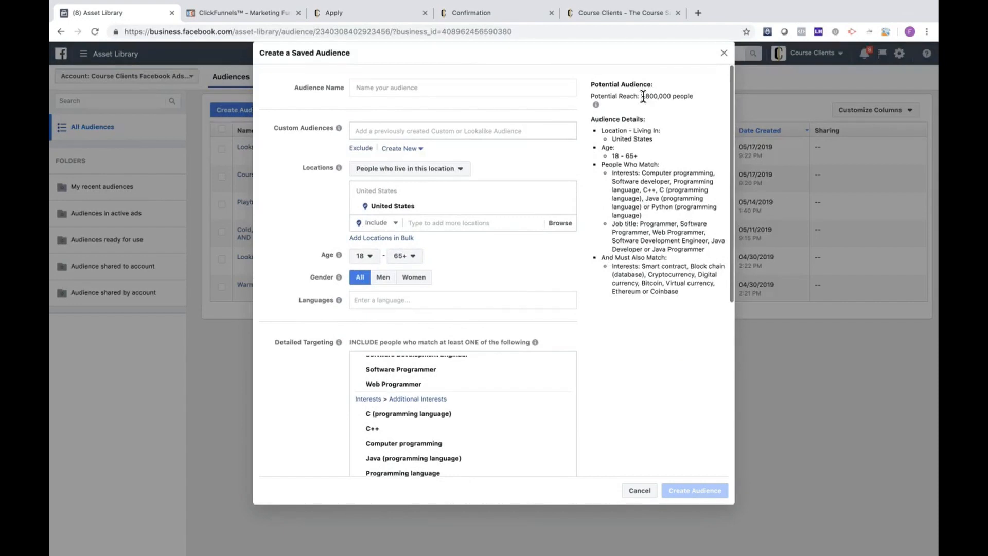
left_click_drag(643, 97, 670, 97)
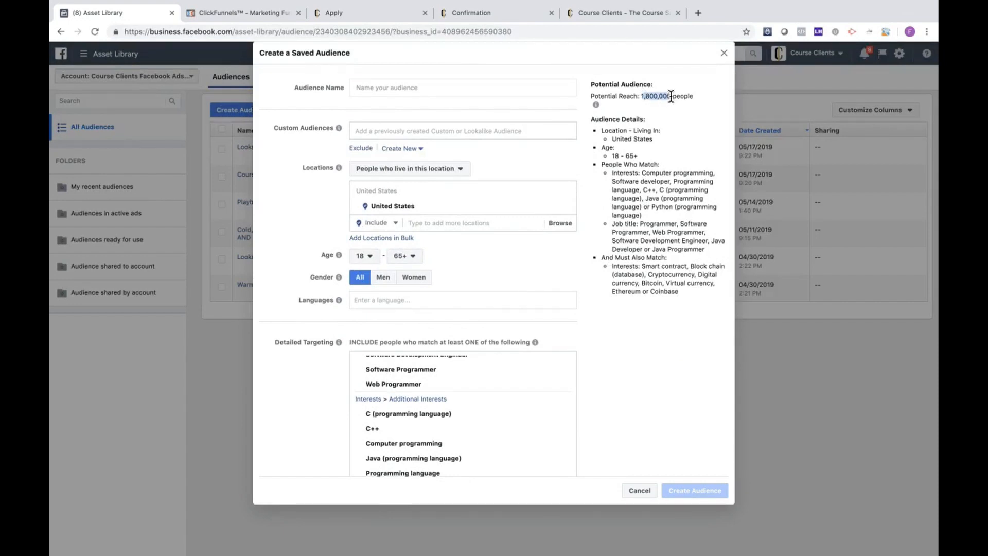
Step: Narrow the audience with a third must-also-match group and add the Freelancer interest to it
left_click(667, 129)
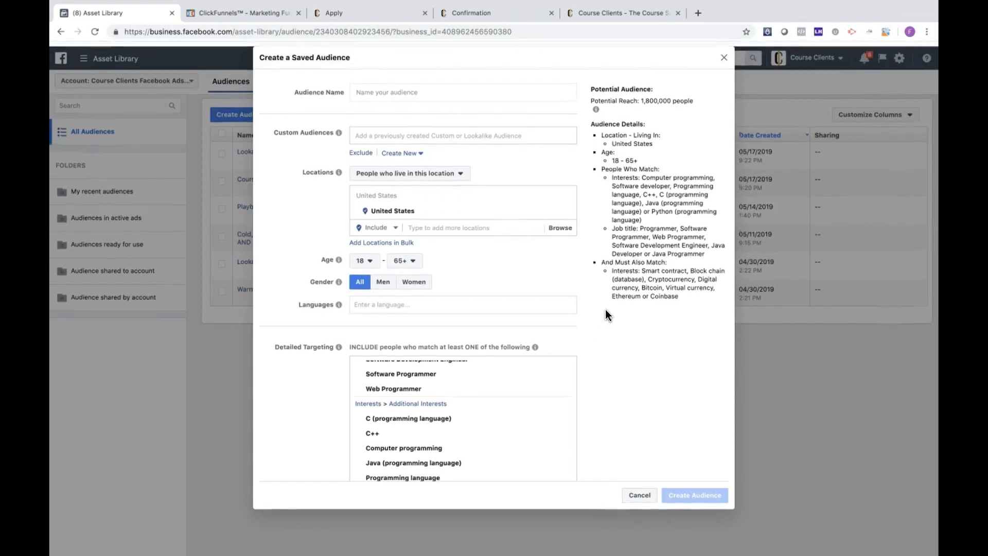
scroll(618, 379, "down", 6)
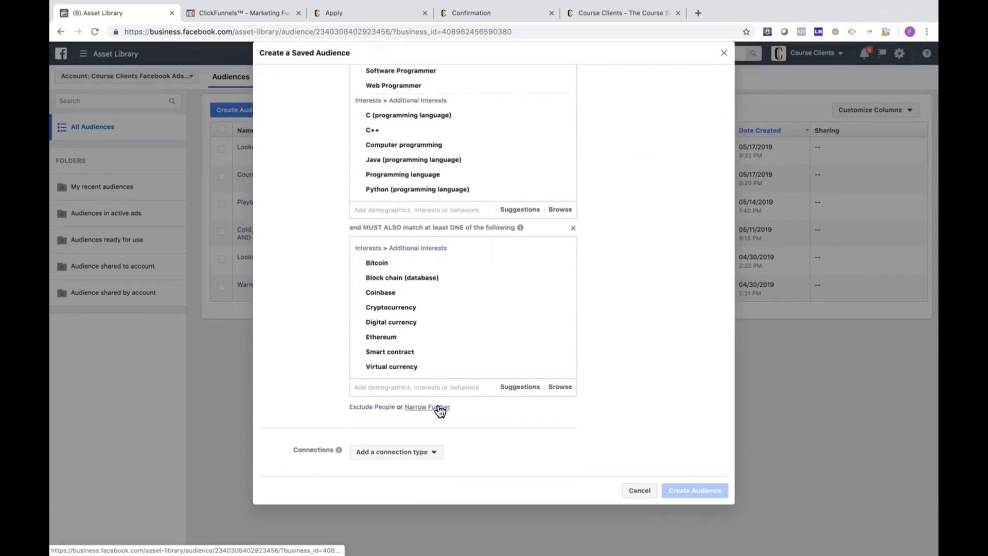
left_click(438, 408)
left_click(427, 422)
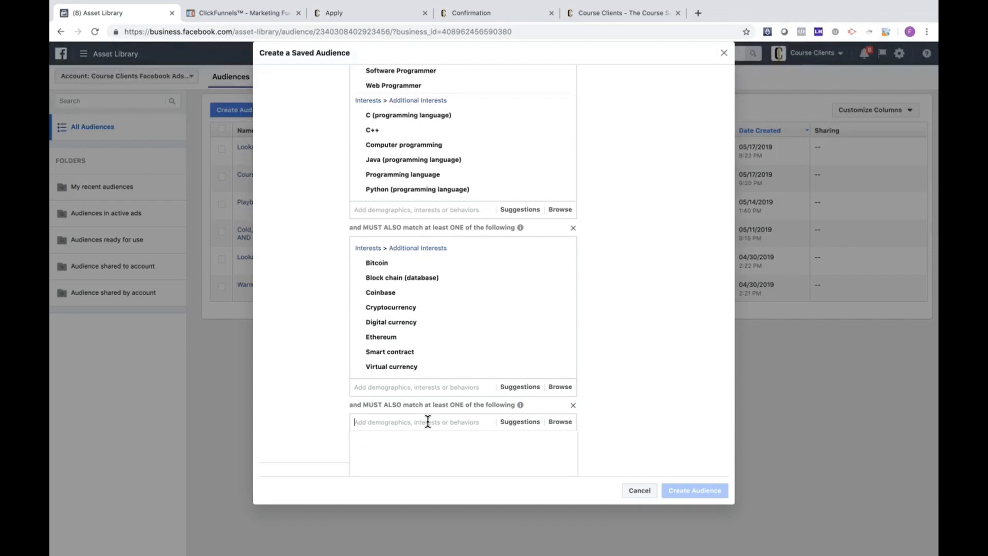
type("freel")
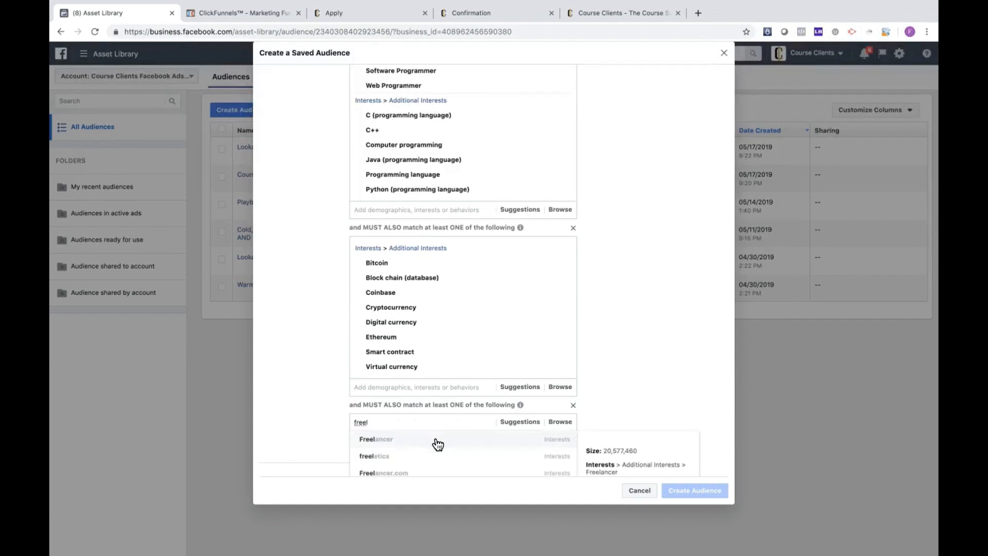
left_click(437, 441)
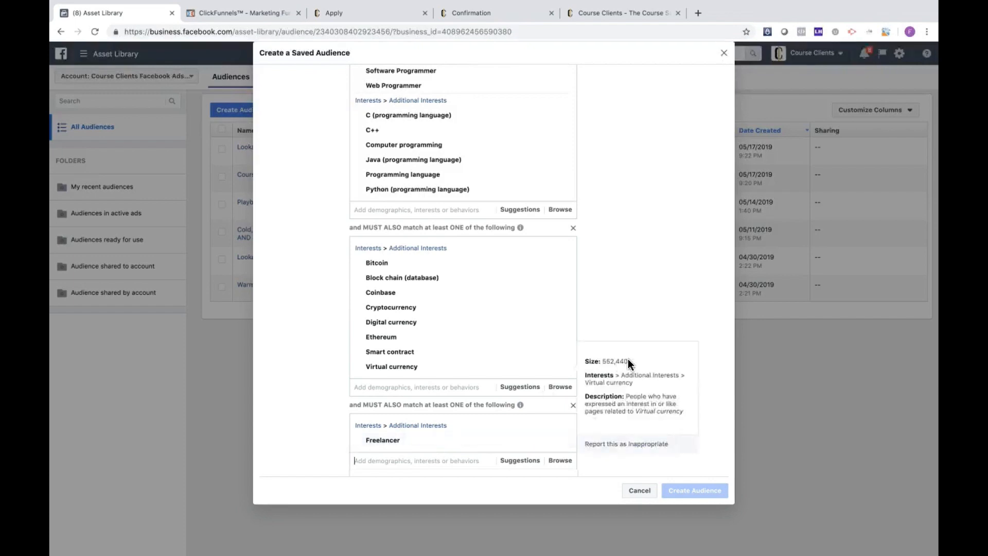
Step: Add the suggested interests Self-employment, Entrepreneurship and Passive income to the Freelancer group, and check the potential reach
scroll(628, 335, "down", 3)
left_click(517, 324)
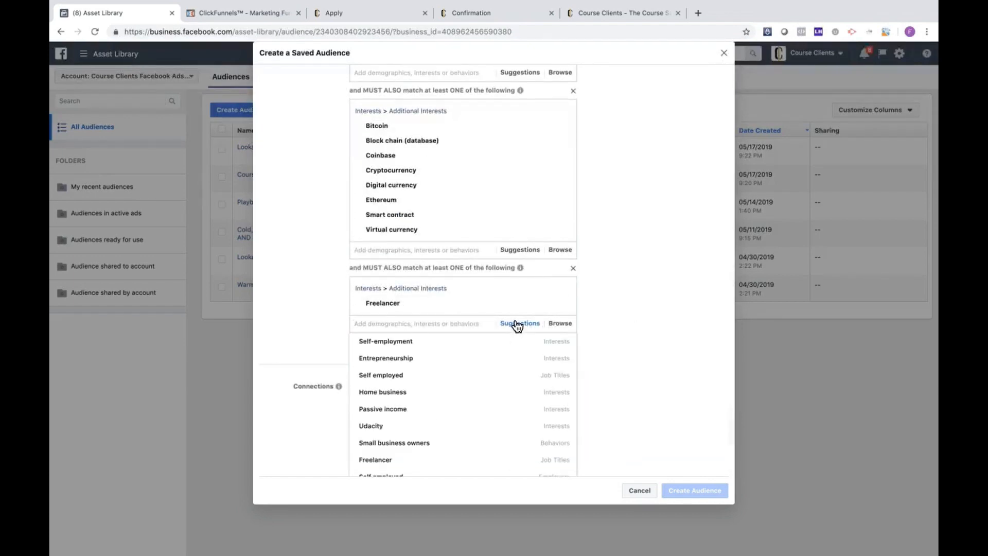
mouse_move(441, 343)
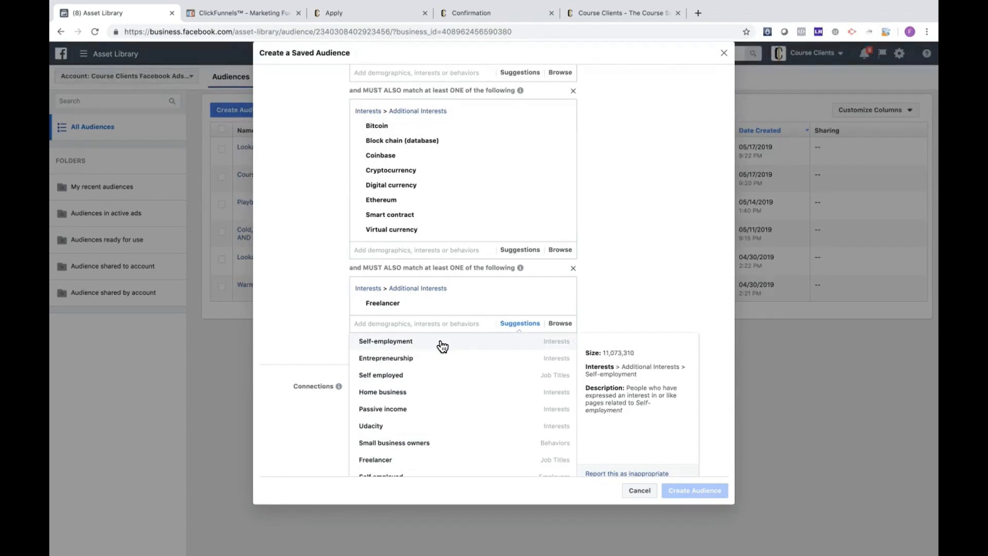
left_click(442, 342)
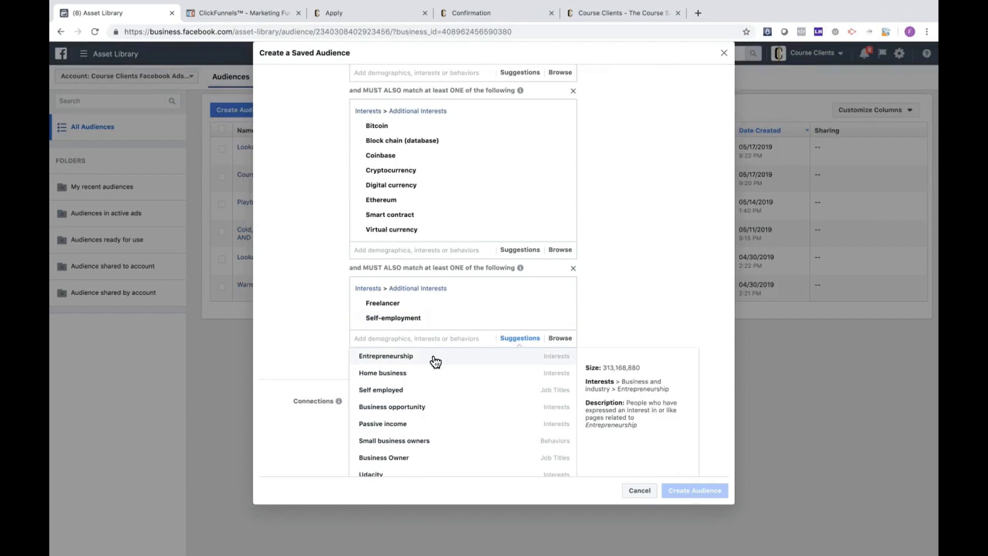
left_click(436, 362)
scroll(437, 365, "down", 2)
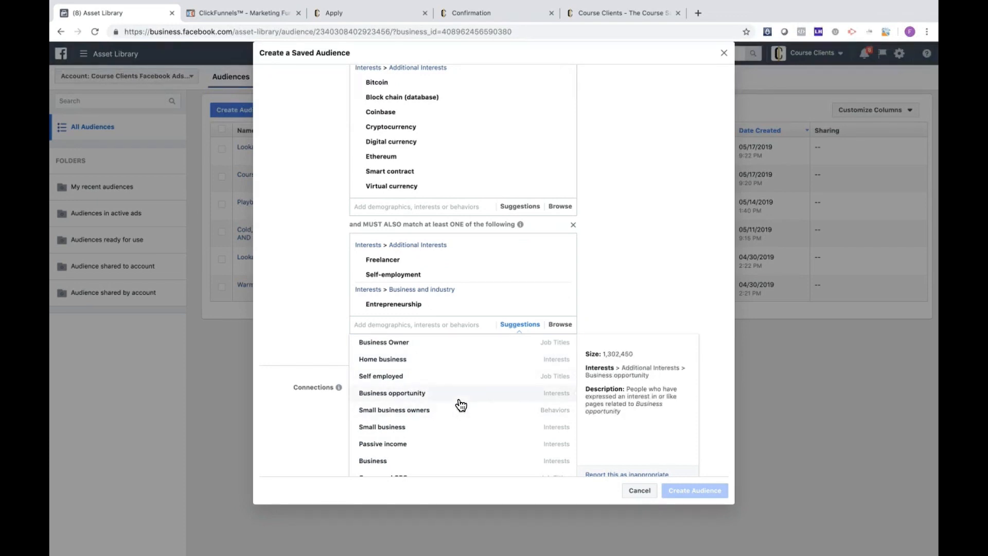
left_click(380, 445)
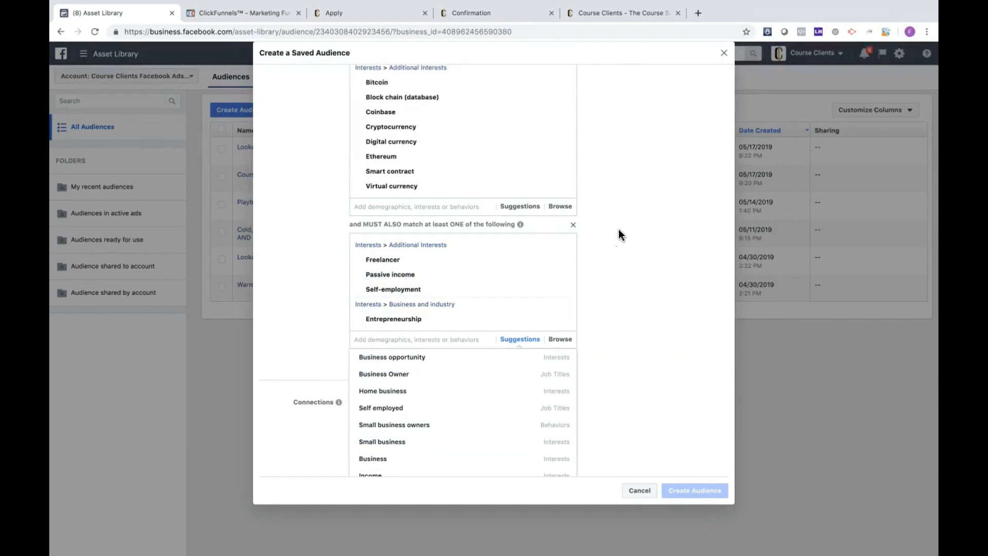
left_click(613, 305)
scroll(612, 305, "up", 5)
scroll(612, 305, "up", 5)
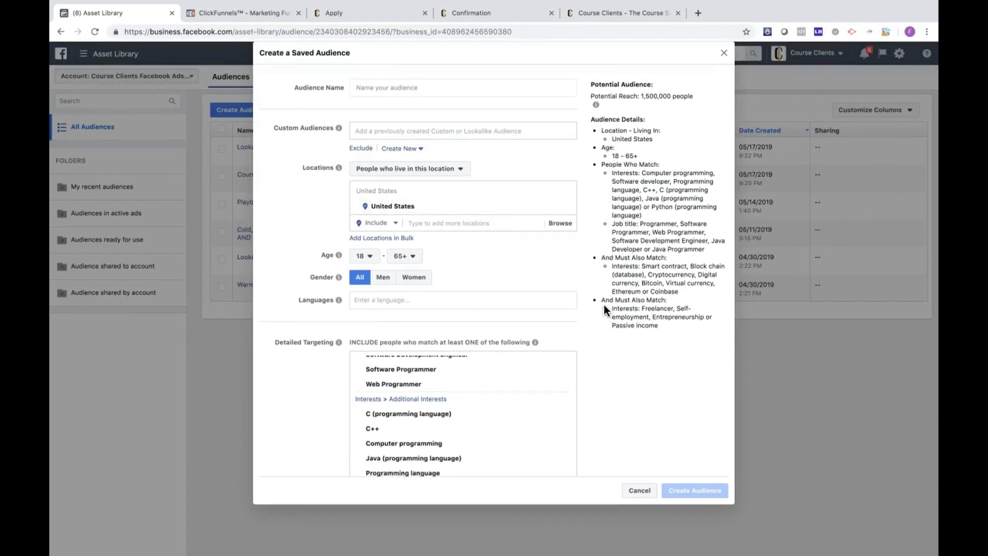
Step: Name the saved audience "Cold- US- Interest Targeting- Programming AND Blockchain AND Side Income"
left_click(538, 89)
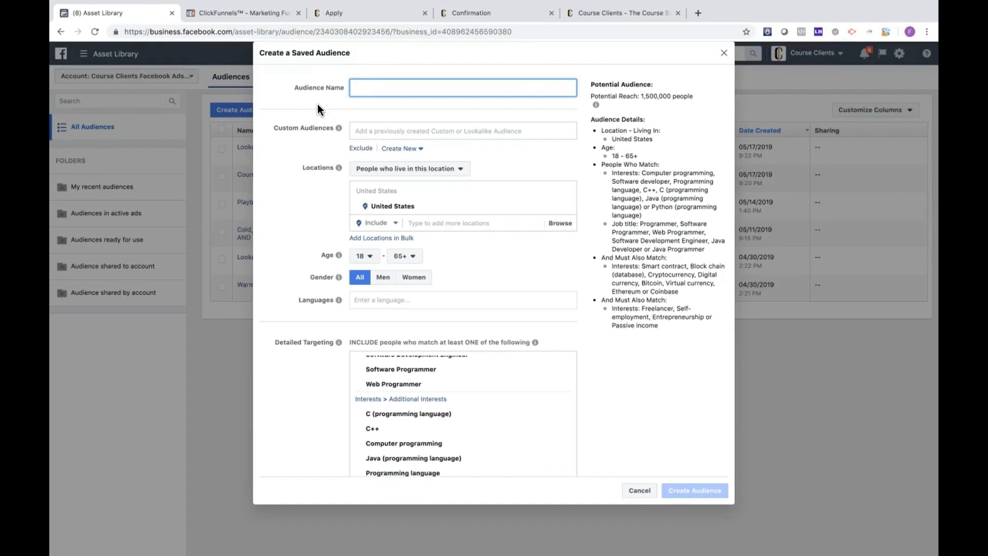
type("Cold-")
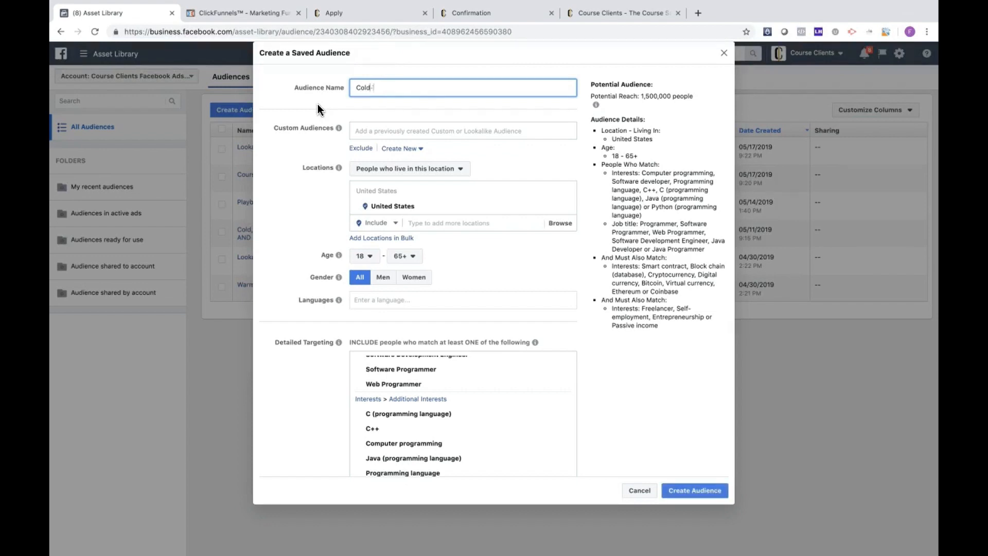
type(" US- Intereest")
key("BackSpace")
key("BackSpace")
key("BackSpace")
key("BackSpace")
type("st")
key("BackSpace")
key("BackSpace")
key("BackSpace")
key("BackSpace")
key("BackSpace")
type("rest Targeting- Programming AND Bl")
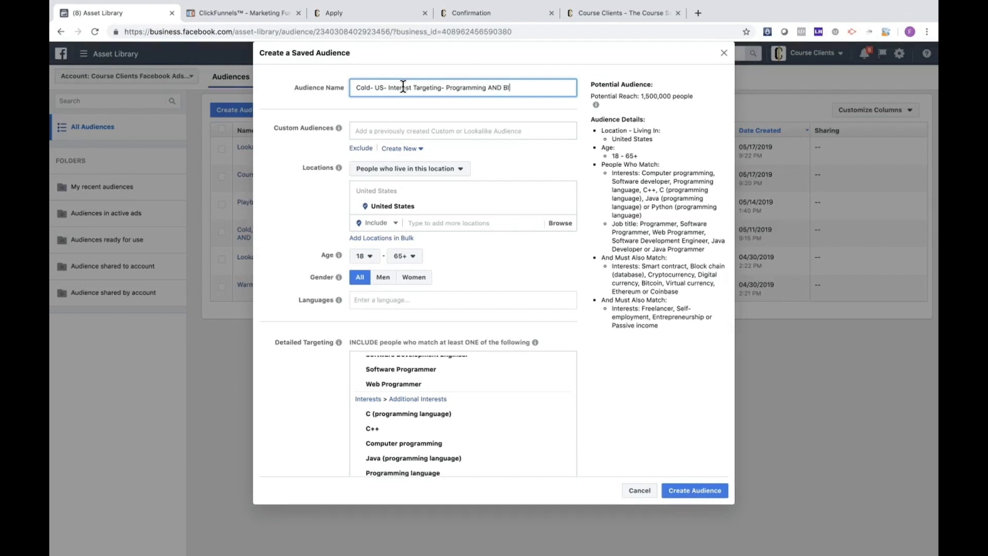
type("ockchain AND Side Income")
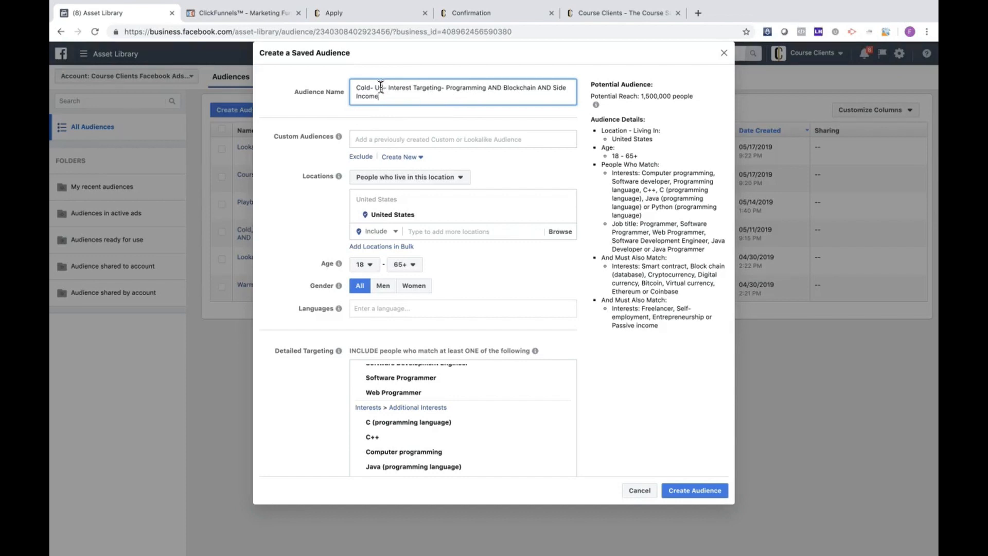
Step: Review the saved audience's name and its targeting groups, and close the form without creating the audience
left_click_drag(384, 87, 374, 88)
left_click(325, 106)
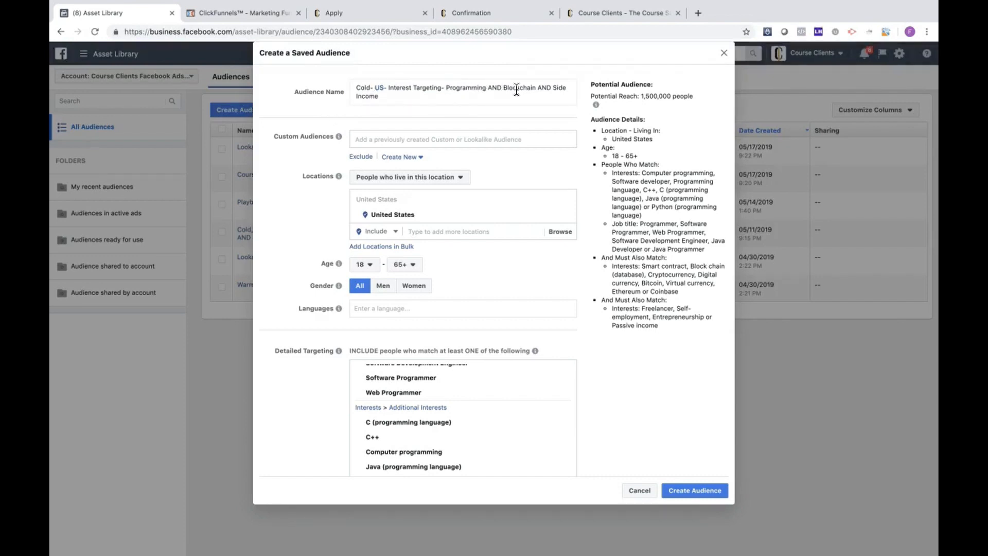
left_click(541, 87)
left_click_drag(540, 84, 555, 93)
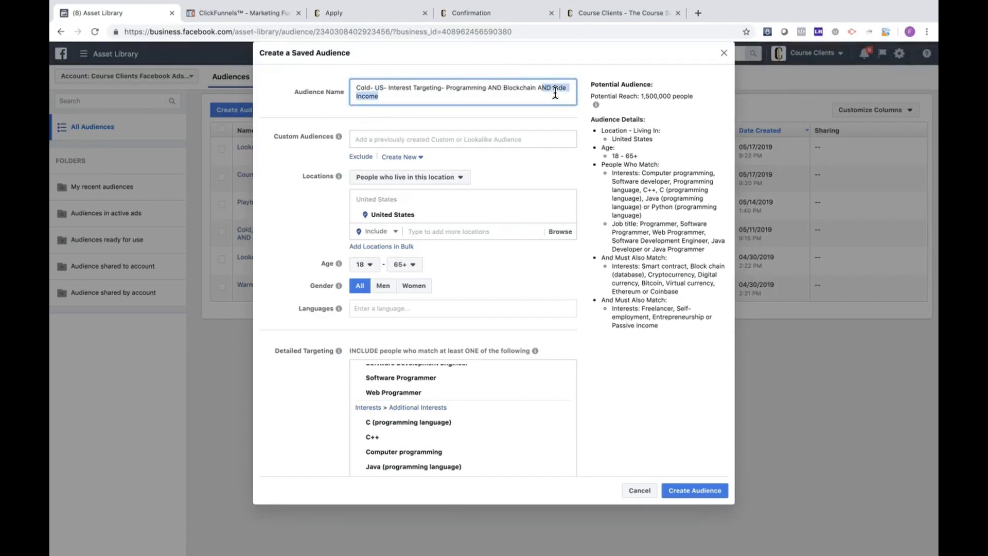
left_click(583, 82)
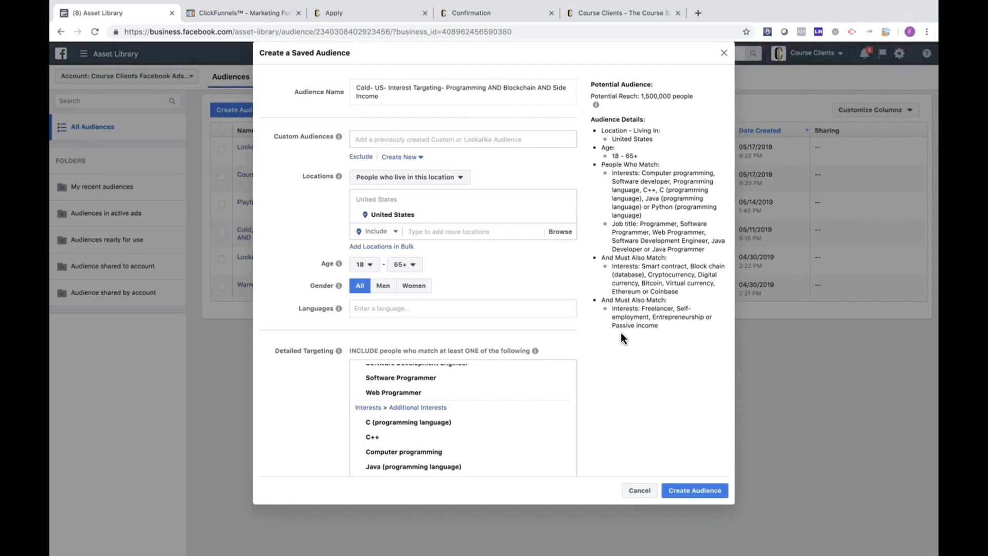
scroll(615, 350, "down", 3)
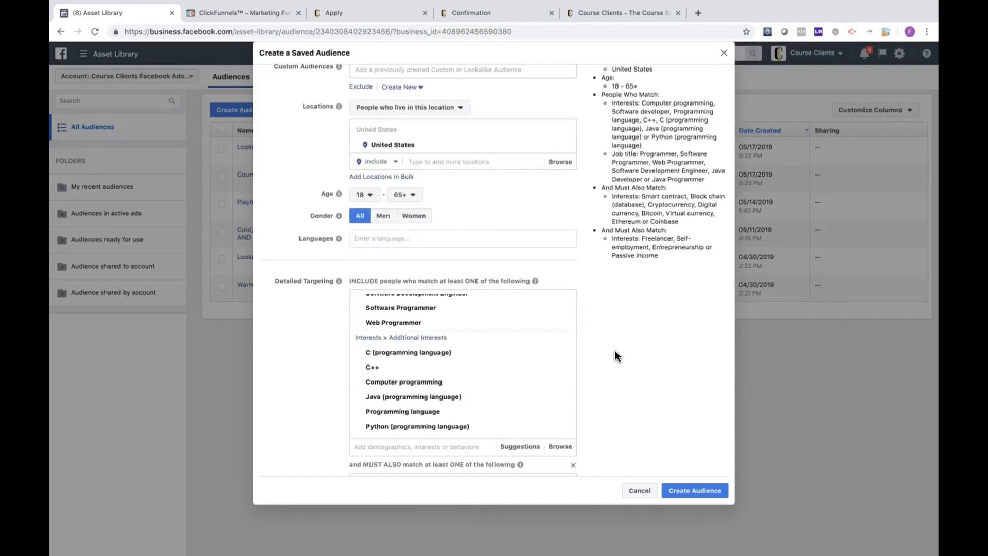
scroll(615, 355, "down", 4)
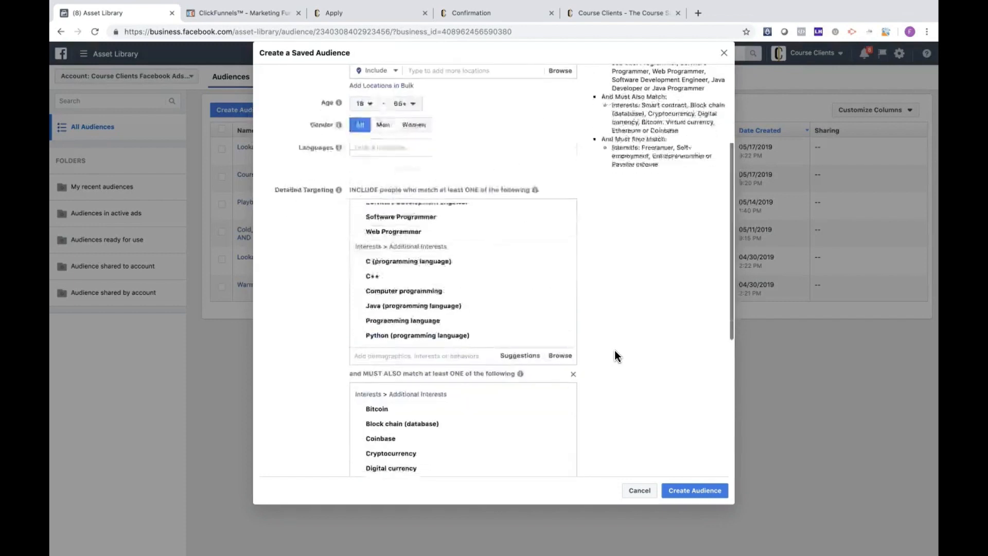
scroll(614, 355, "up", 6)
scroll(652, 247, "up", 1)
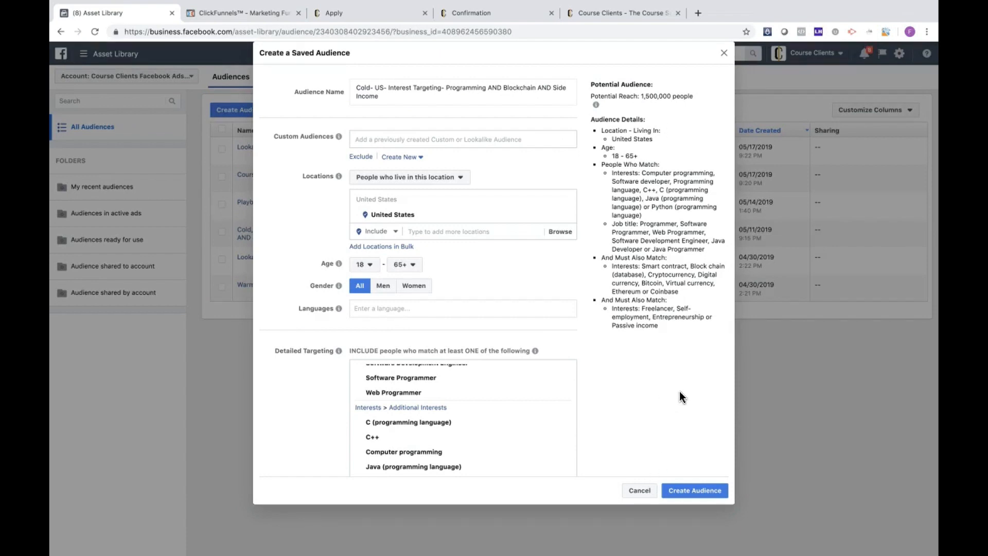
left_click(726, 55)
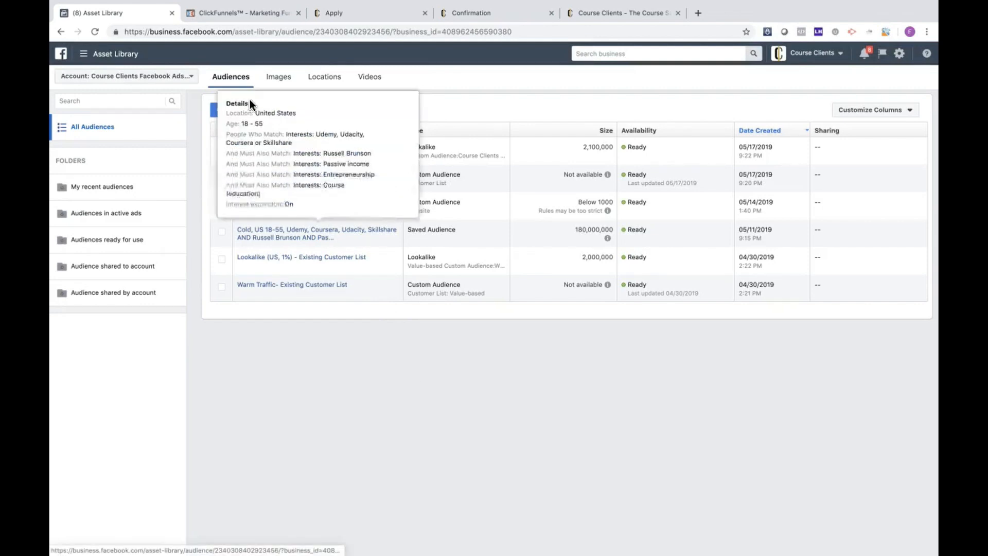
Step: Start a custom audience from a customer file that doesn't include LTV, with the original data source Directly from customers
left_click(266, 112)
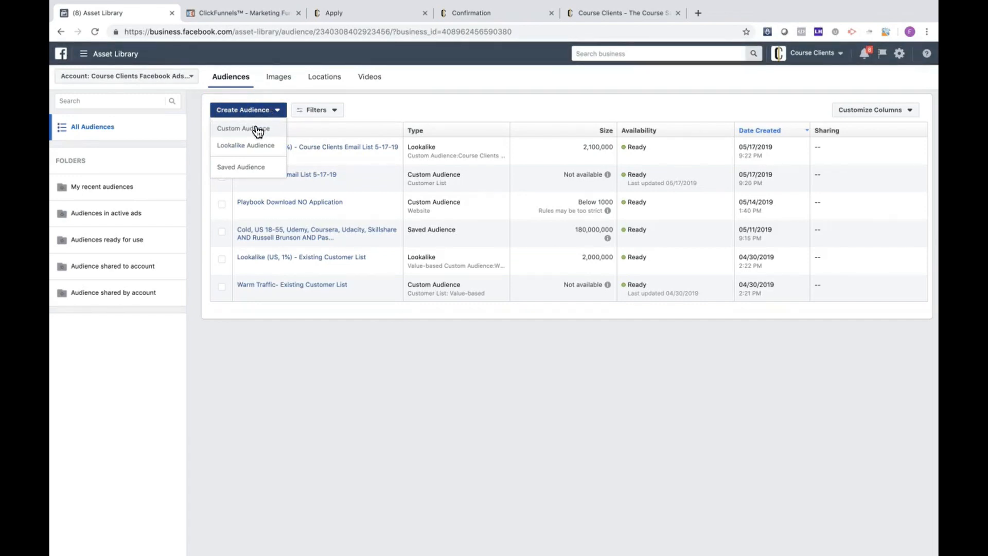
left_click(257, 131)
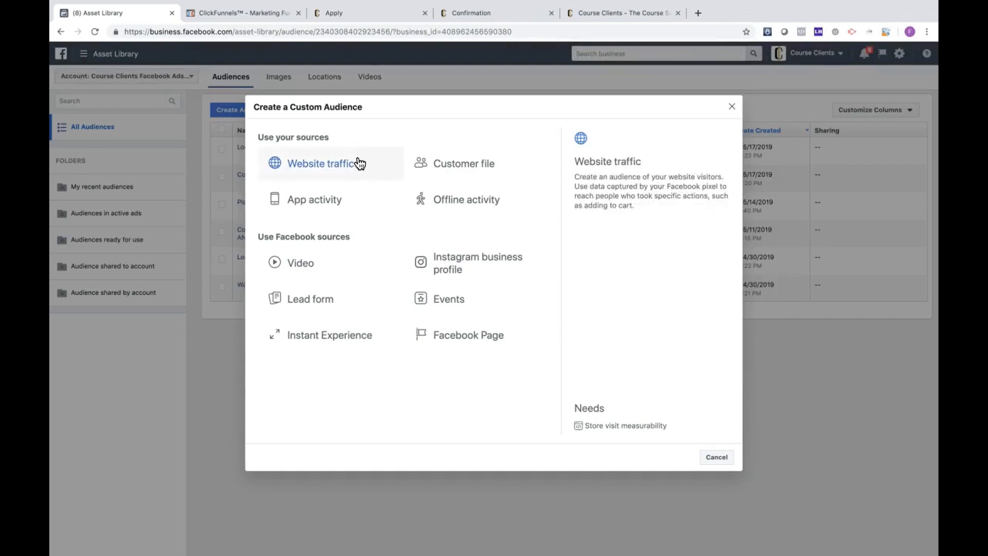
left_click(511, 169)
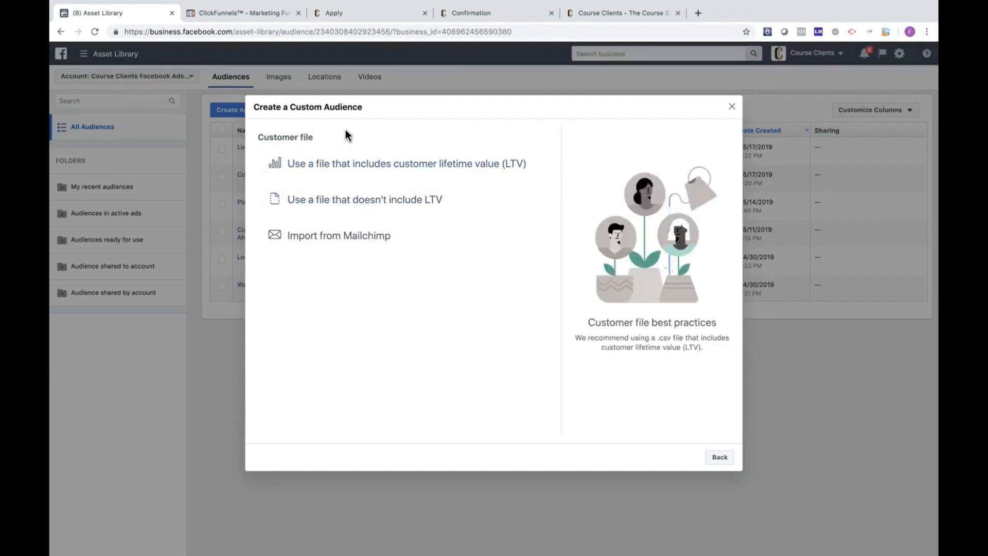
left_click(353, 202)
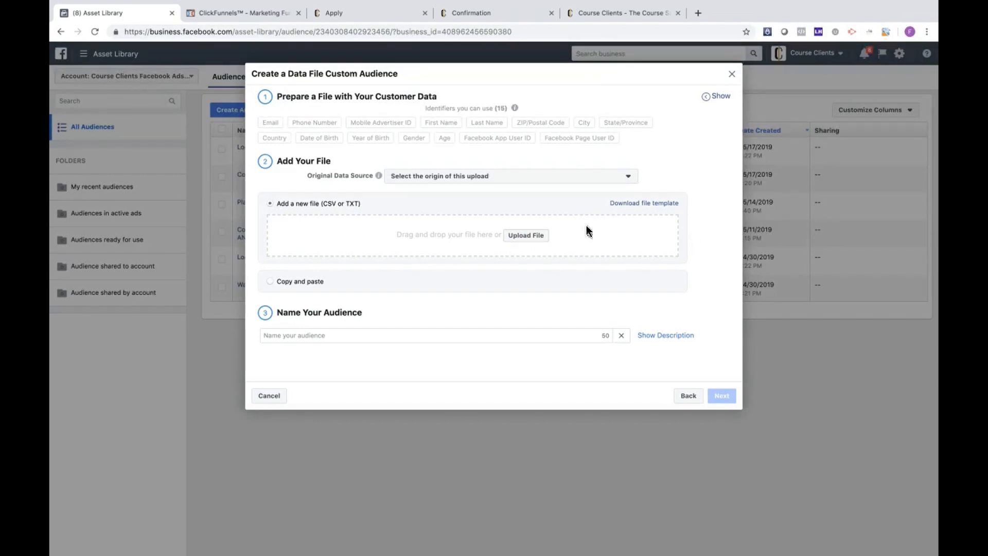
left_click(558, 179)
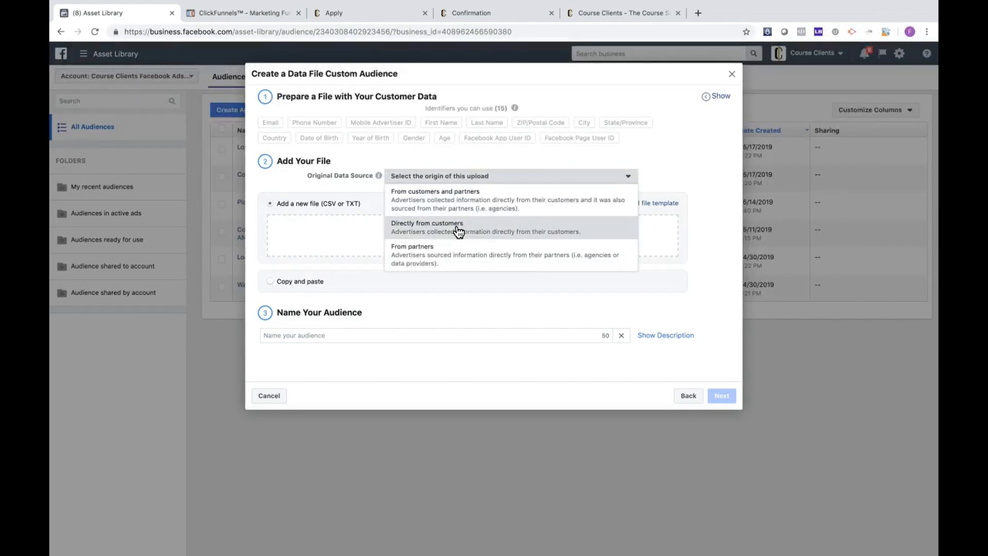
left_click(458, 231)
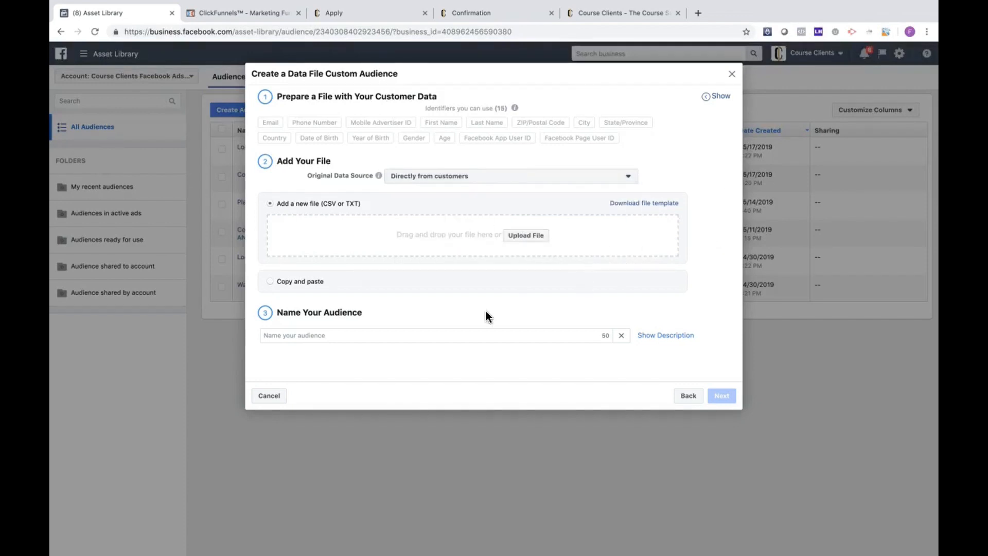
Step: Name the customer file audience "Warm- Newsletter List"
left_click(472, 331)
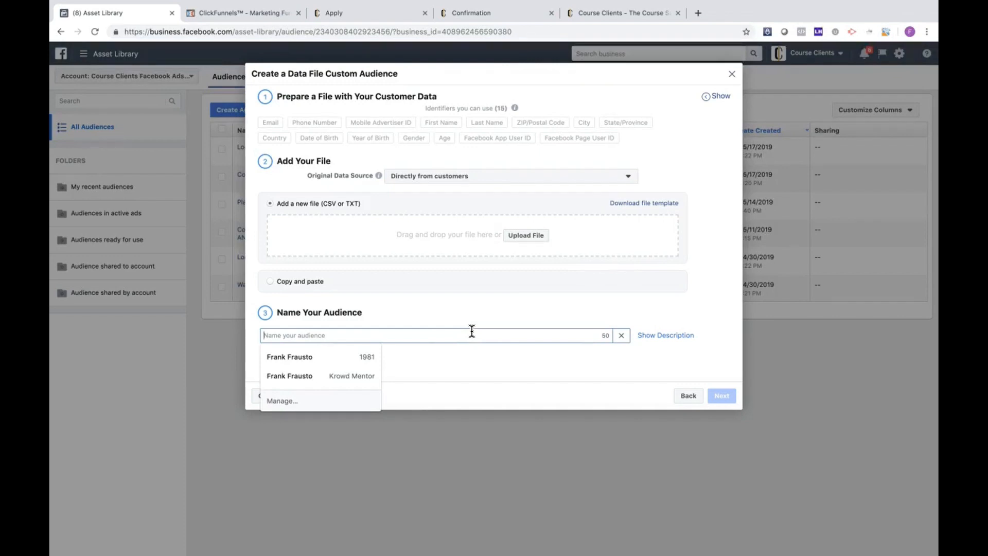
type("Warm")
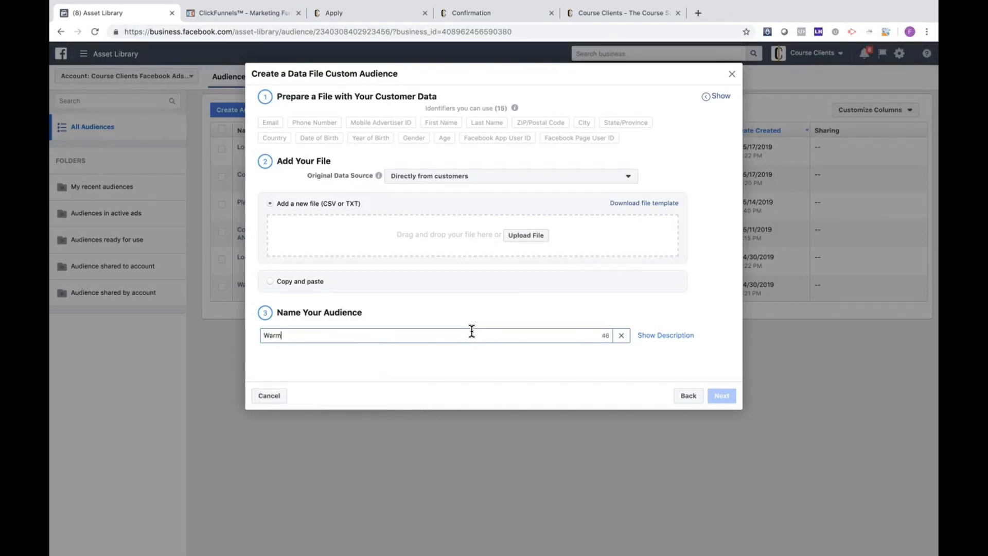
type("- Existing")
key("BackSpace")
key("BackSpace")
key("BackSpace")
key("BackSpace")
key("BackSpace")
key("BackSpace")
key("BackSpace")
type("Neew")
key("BackSpace")
type("wsletter List")
Step: Try Existing Customers in place of the newsletter wording in the audience name, and close the form without creating the audience
left_click_drag(285, 336, 328, 336)
type("Existing Customers")
left_click(732, 75)
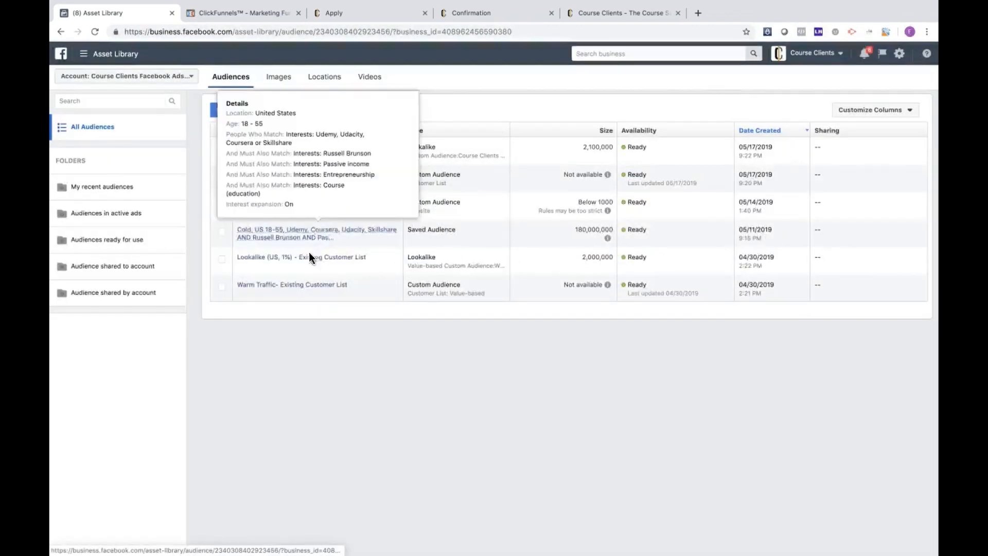
Step: Start a custom audience from website traffic that includes people who visited specific web pages
mouse_move(323, 289)
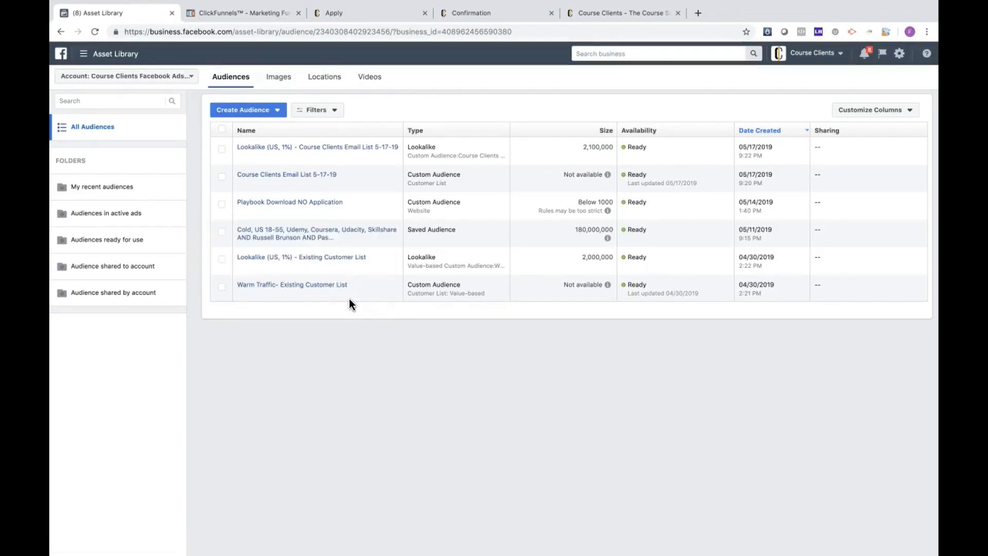
left_click(261, 109)
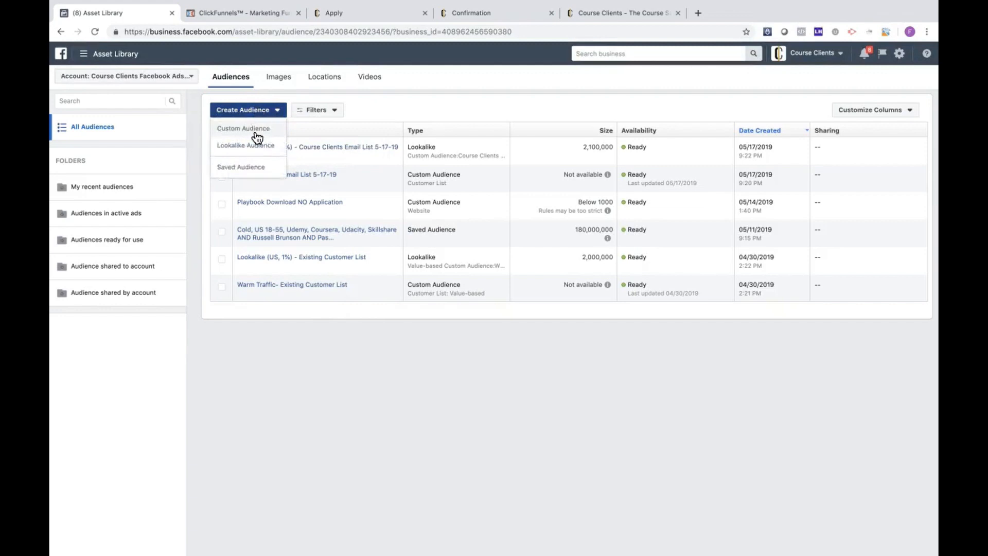
left_click(254, 130)
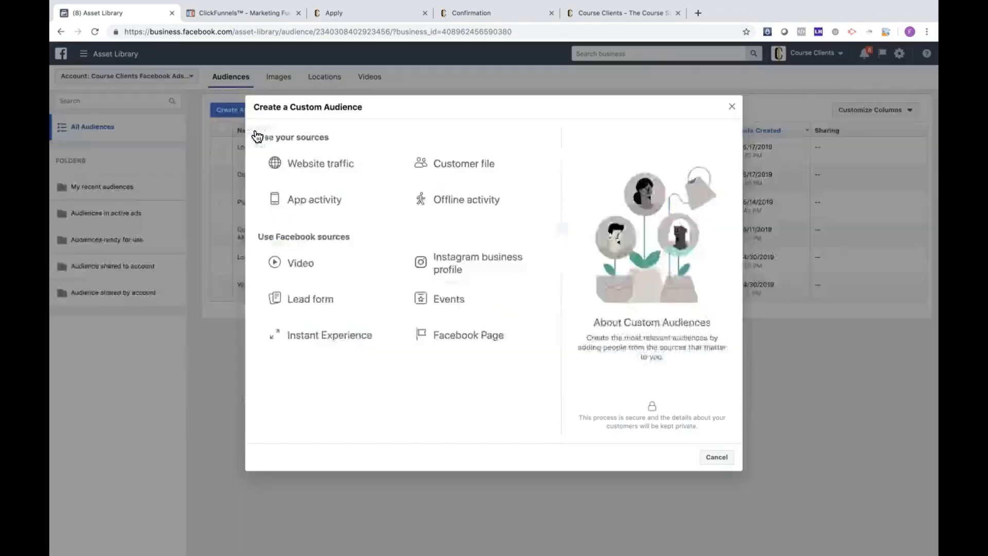
left_click(349, 168)
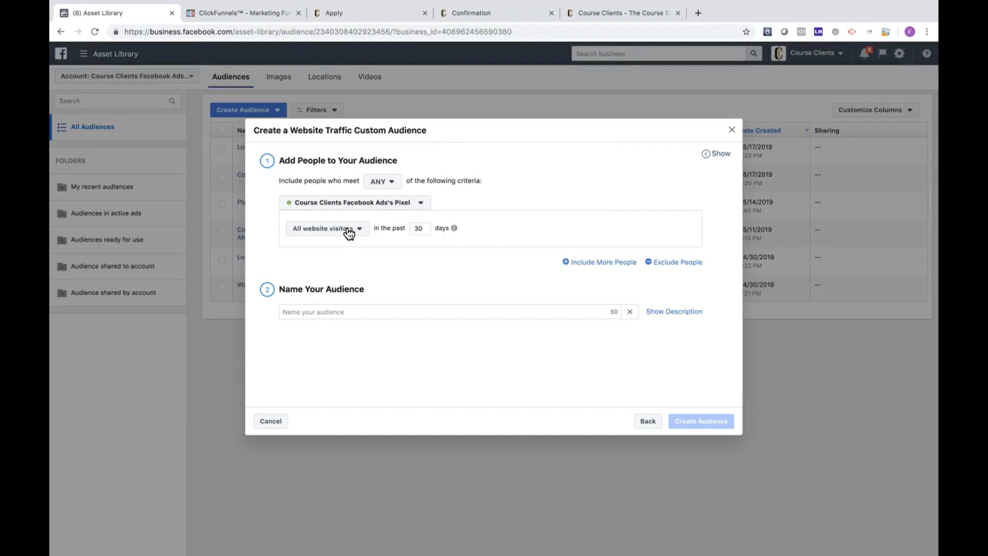
double_click(422, 228)
left_click(353, 233)
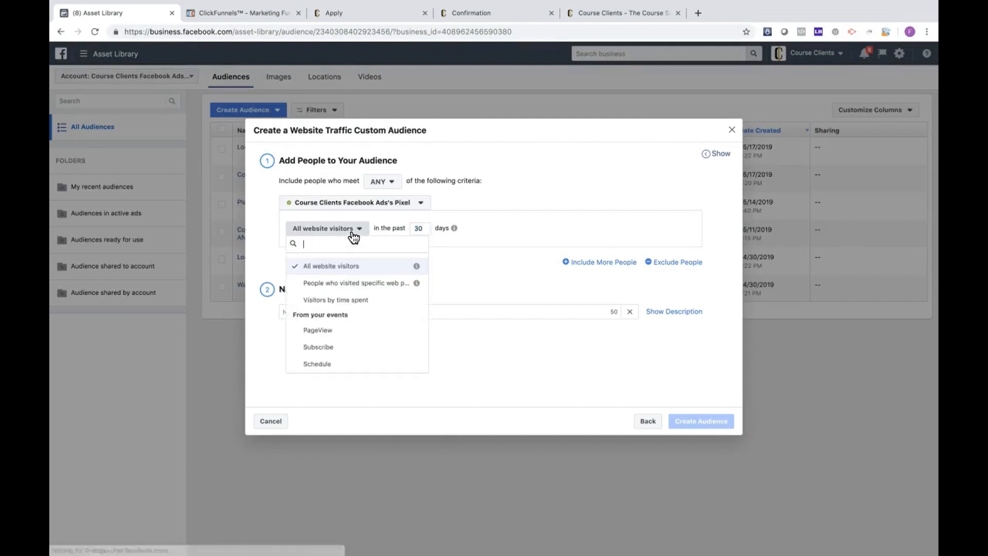
left_click(351, 290)
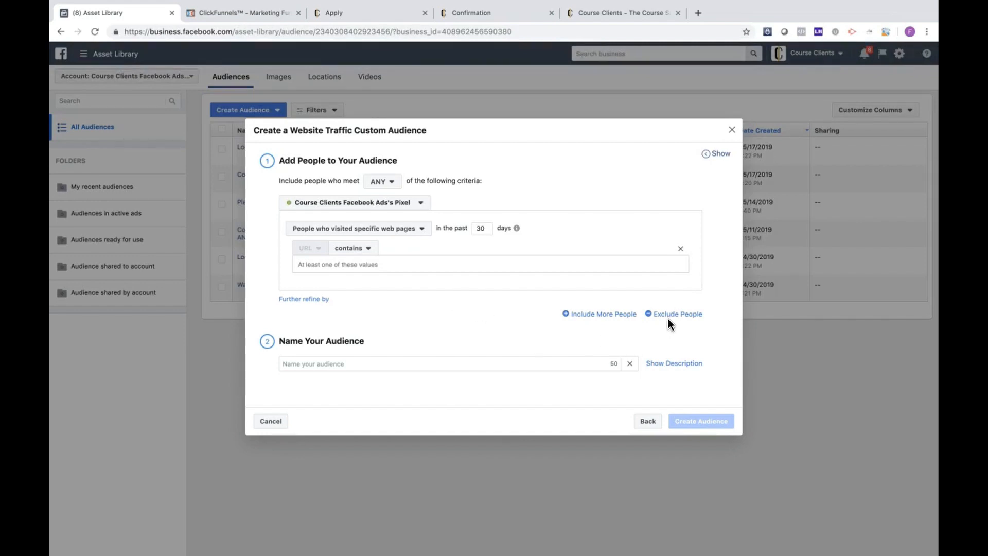
left_click(415, 269)
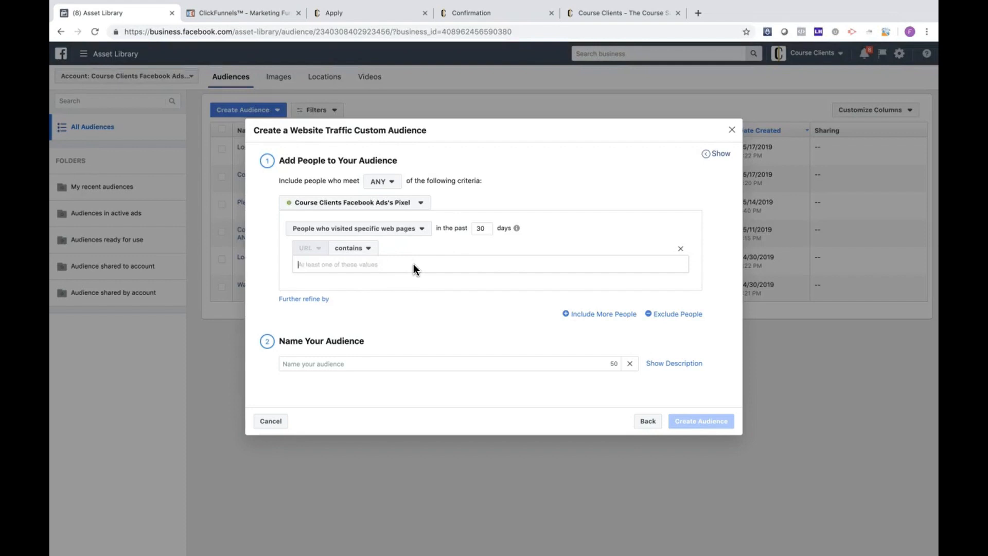
Step: Add an exclusion to the website audience for people who visited specific web pages
left_click(687, 316)
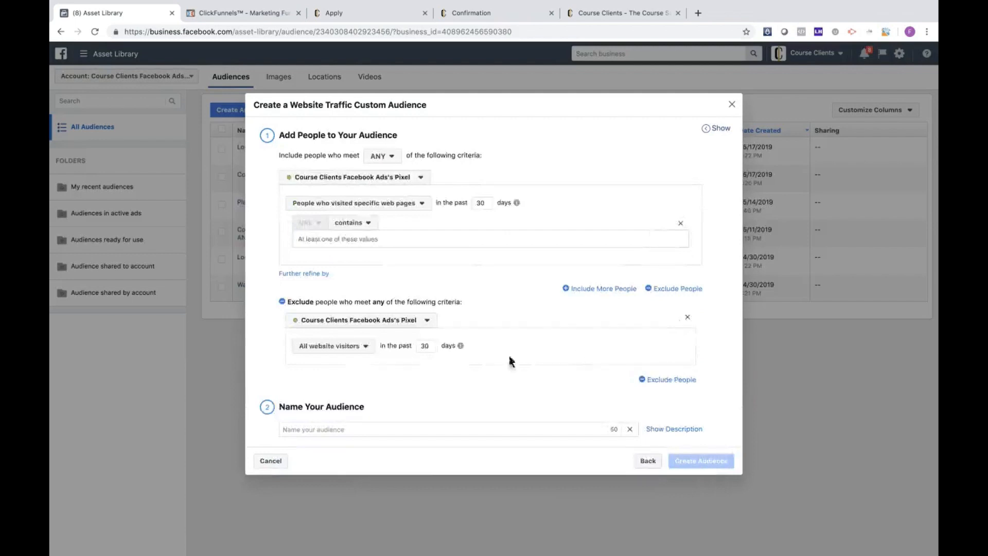
left_click(346, 350)
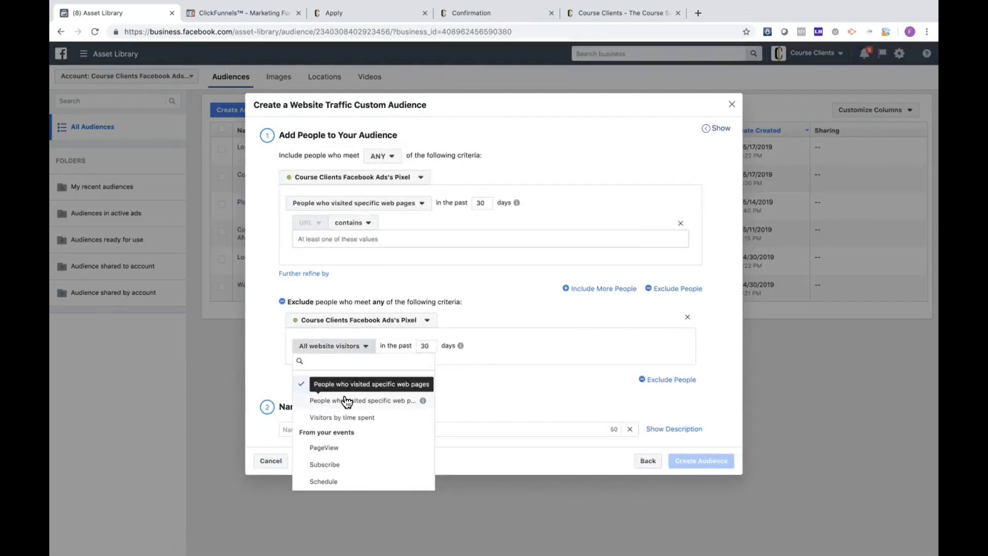
left_click(346, 400)
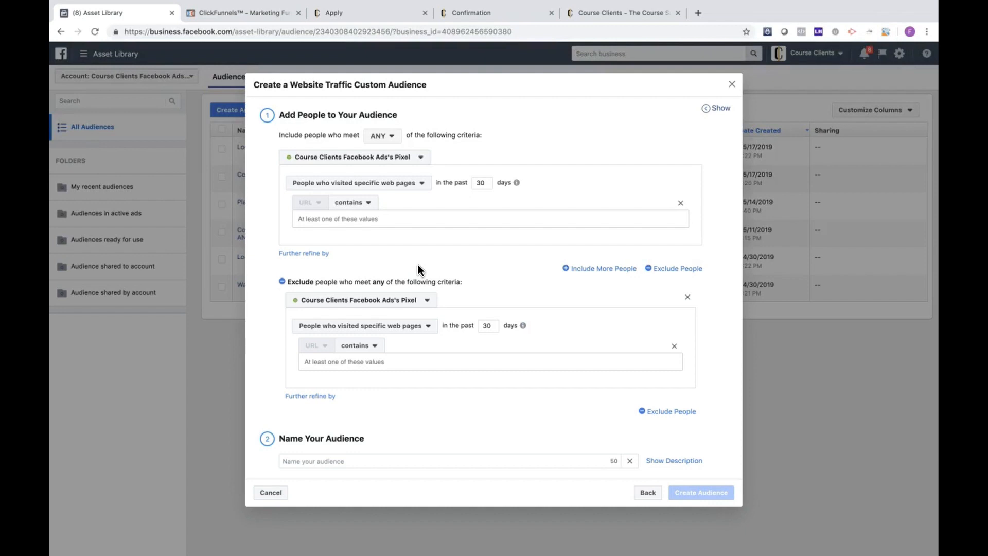
left_click(349, 14)
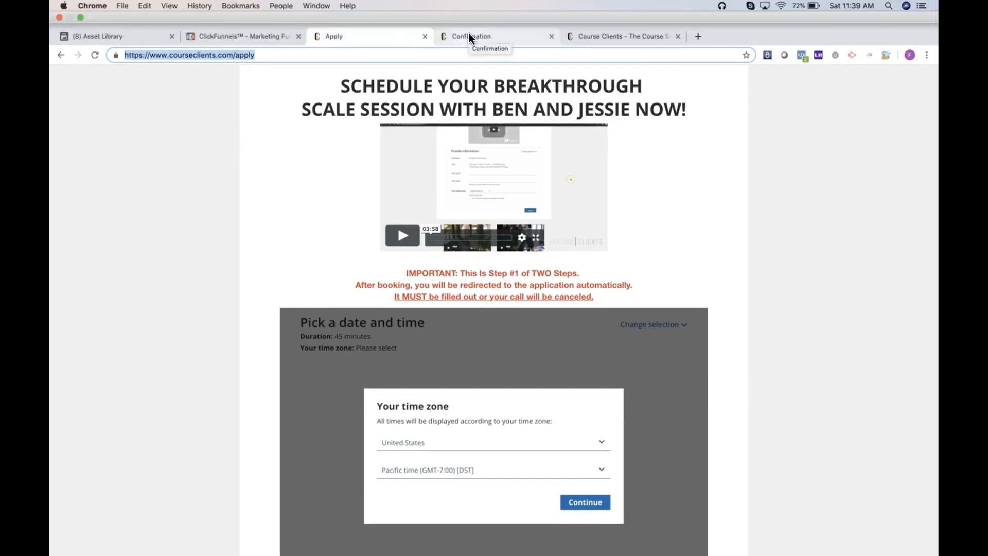
left_click(468, 33)
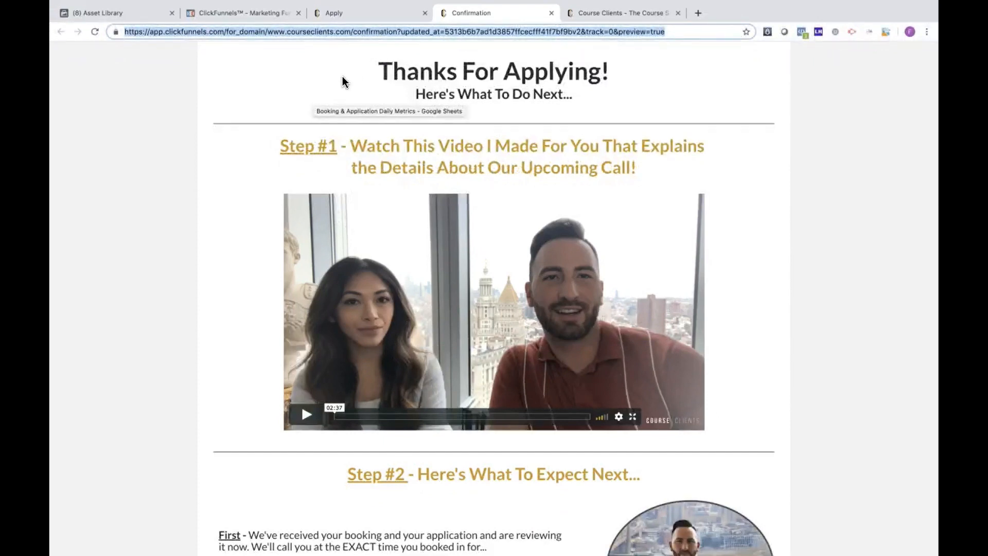
left_click(353, 14)
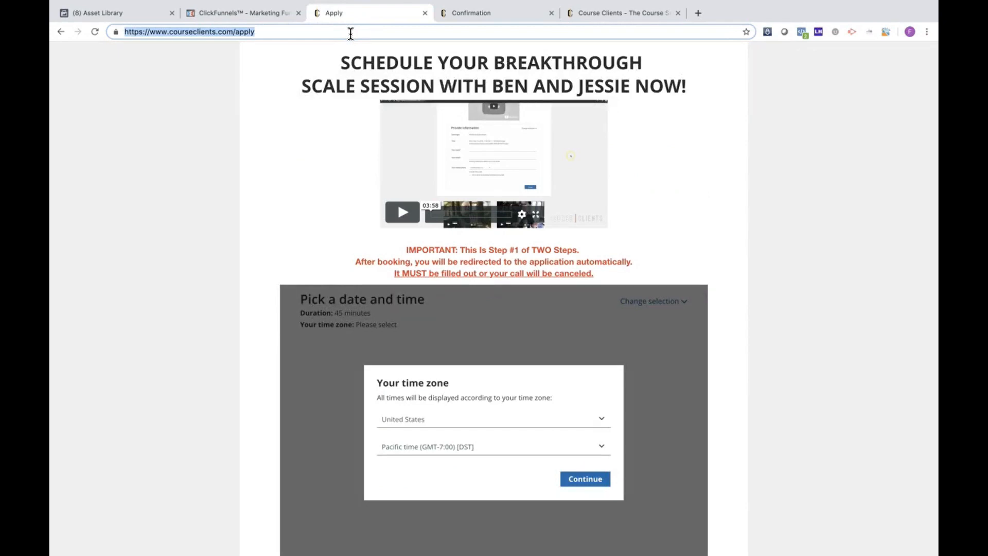
left_click(131, 13)
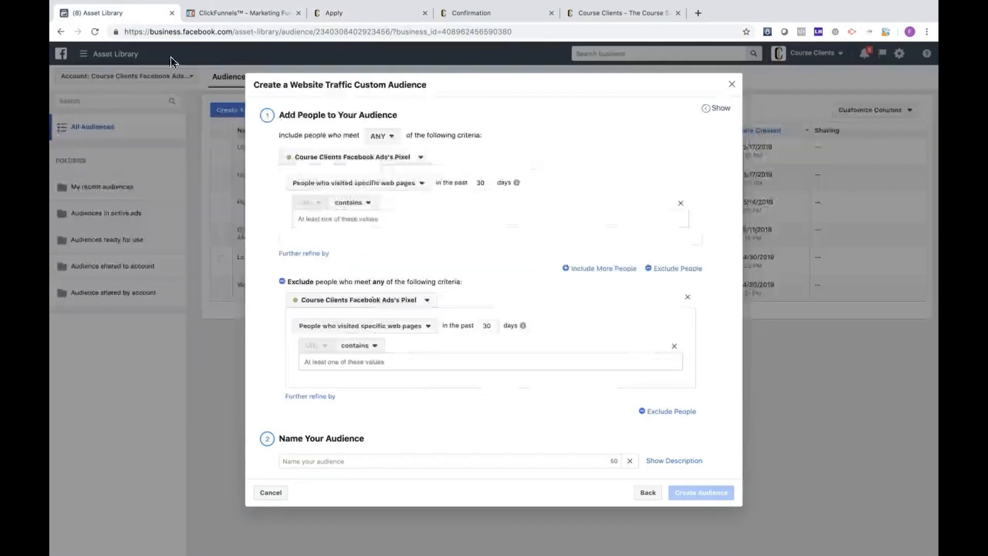
left_click(377, 219)
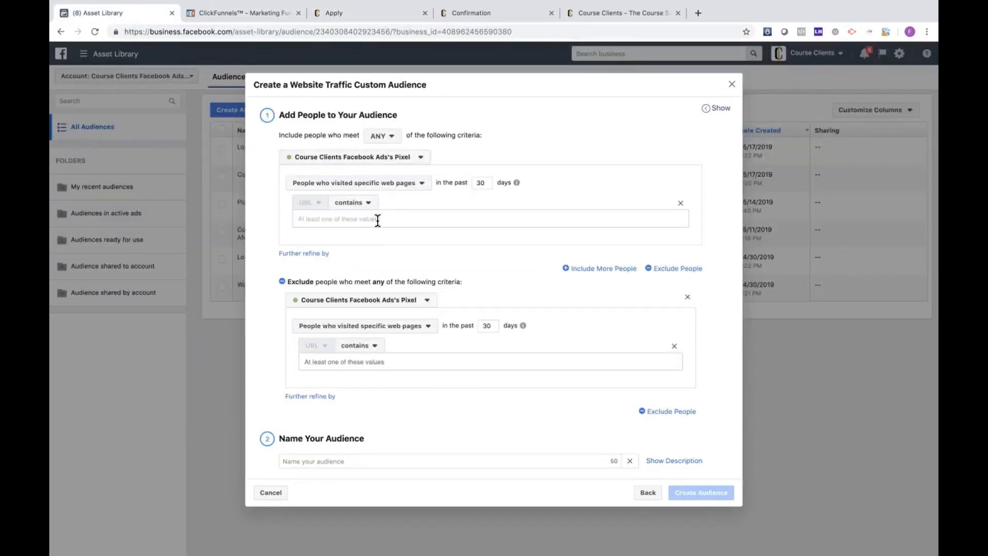
key("super+v")
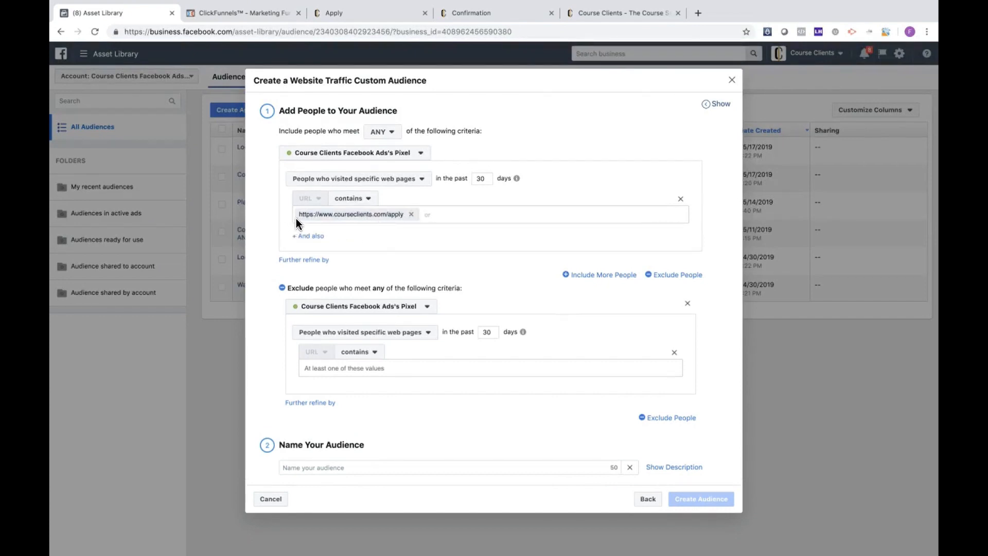
Step: Copy the Confirmation page's address into the URL condition for the excluded visitors
left_click(465, 14)
left_click(430, 32)
key("super+c")
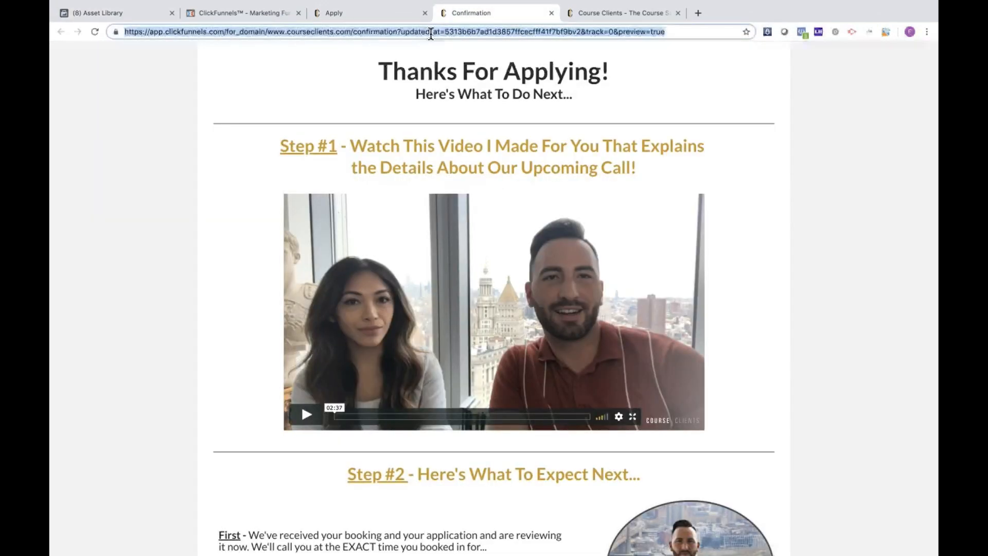
left_click(98, 13)
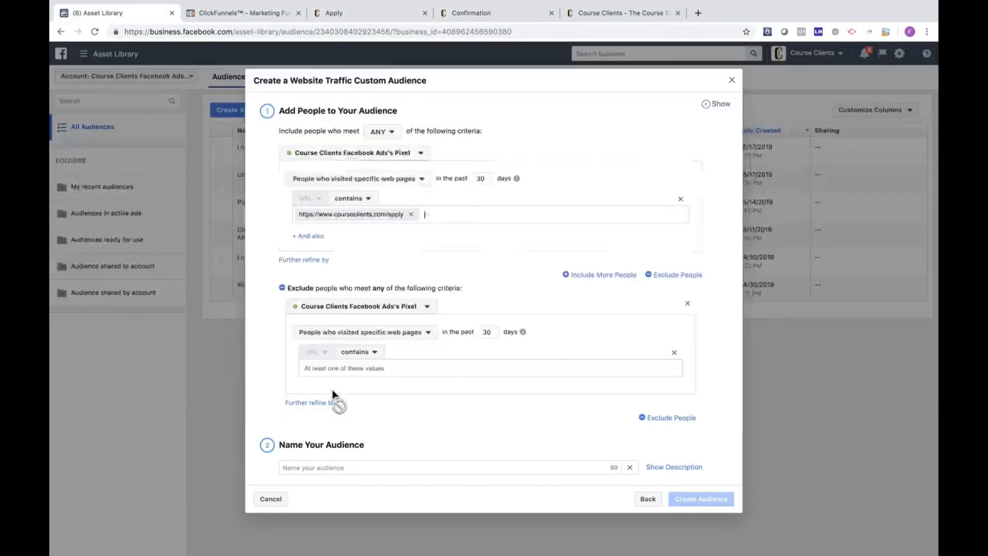
left_click(376, 369)
type("v")
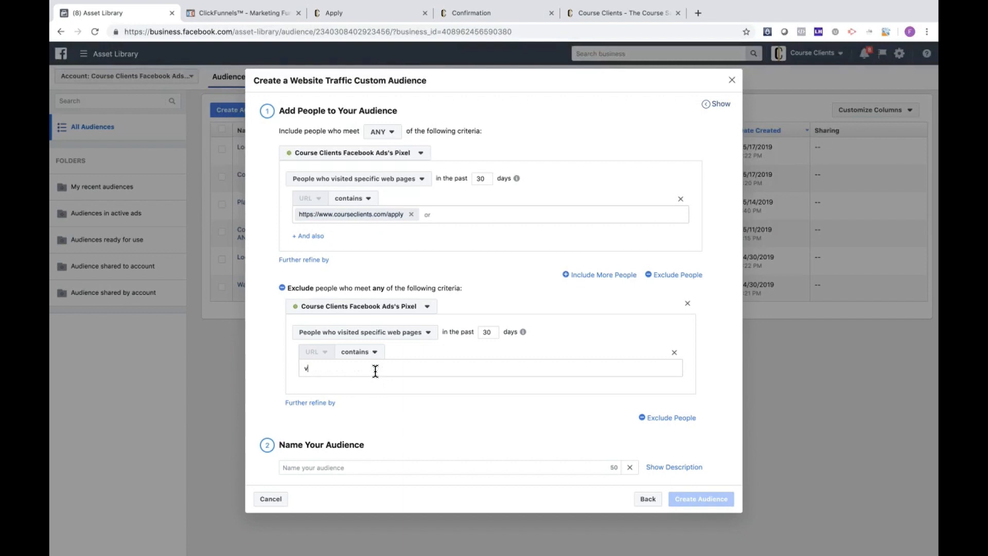
key("BackSpace")
key("super+v")
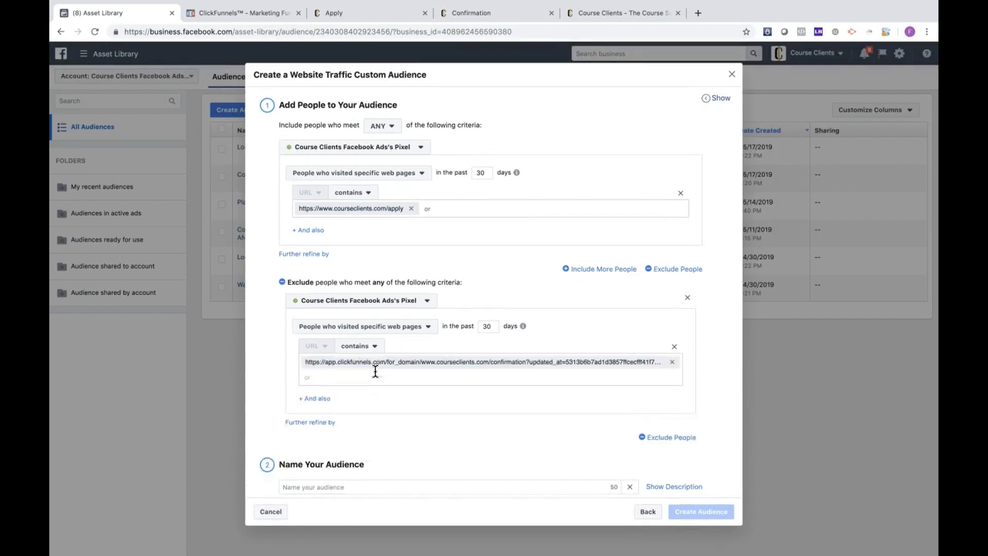
left_click(258, 373)
Step: Name the website audience "Warm- Application Page NO Appointment" and close the form without creating the audience
left_click(438, 487)
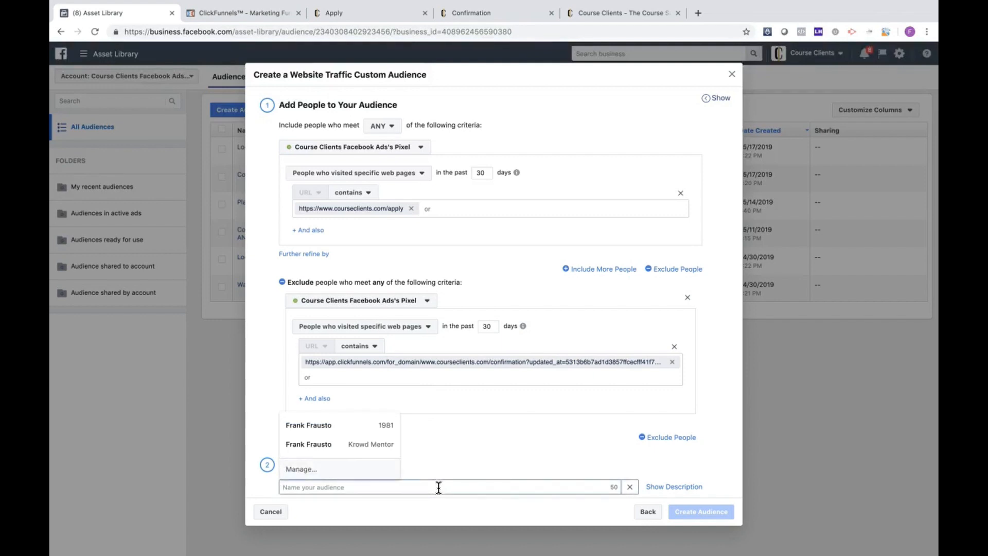
type("Warm")
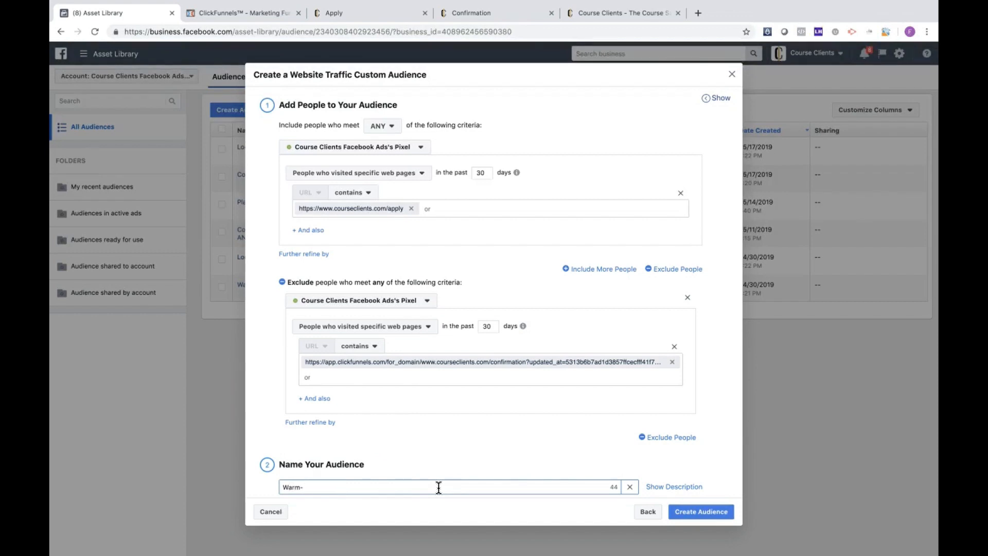
type("- Seen")
key("BackSpace")
key("BackSpace")
key("BackSpace")
key("BackSpace")
key("BackSpace")
type("Application Page NO Appoibtmen")
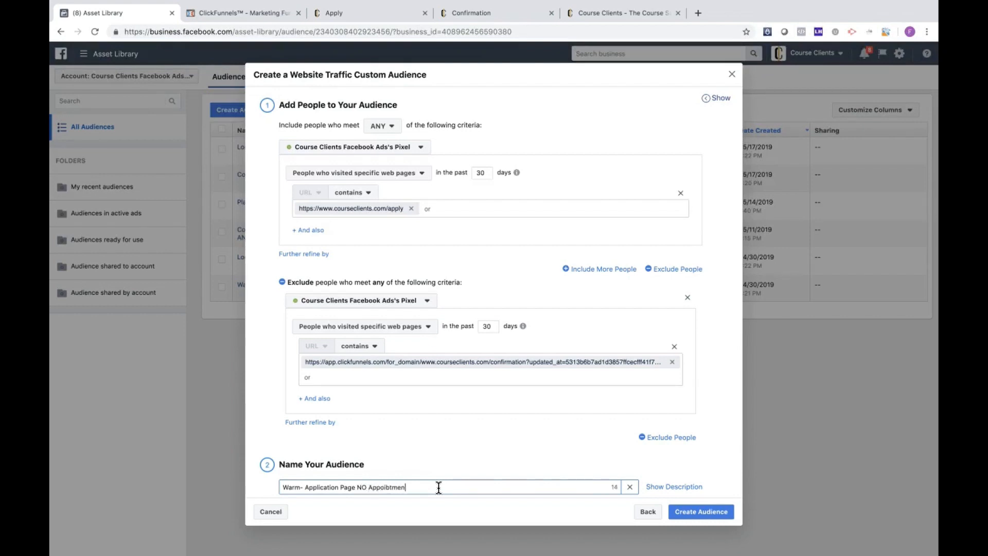
key("BackSpace")
key("BackSpace")
key("BackSpace")
key("BackSpace")
key("BackSpace")
type("ntment")
left_click(732, 78)
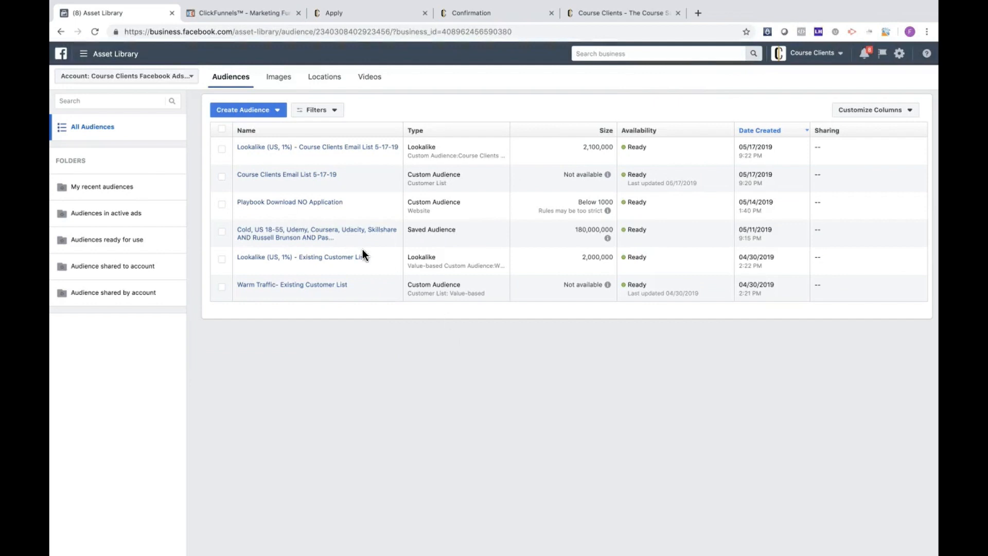
Step: Start a lookalike audience with the value-based source Warm Traffic- Existing Customer List
mouse_move(325, 208)
left_click(269, 110)
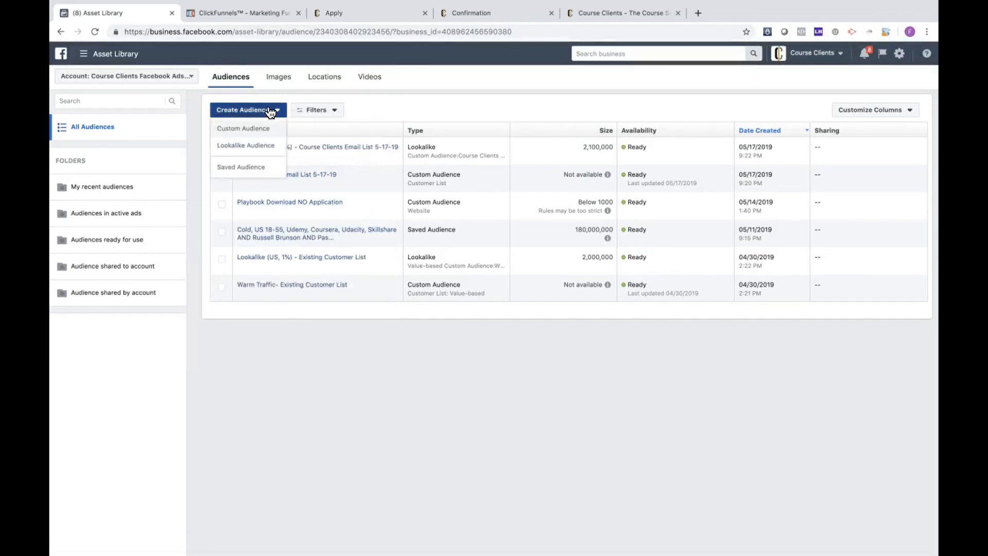
left_click(259, 147)
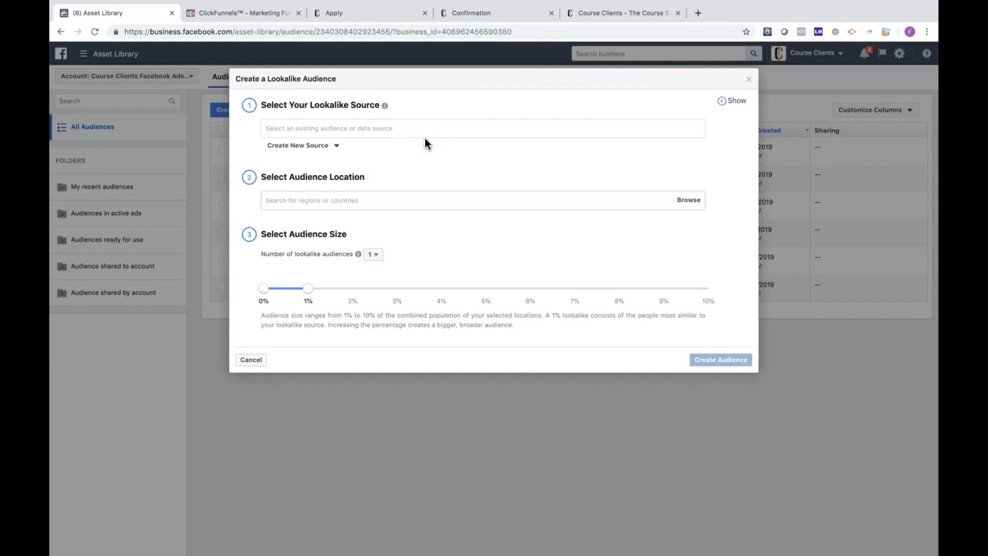
mouse_move(383, 103)
left_click(380, 128)
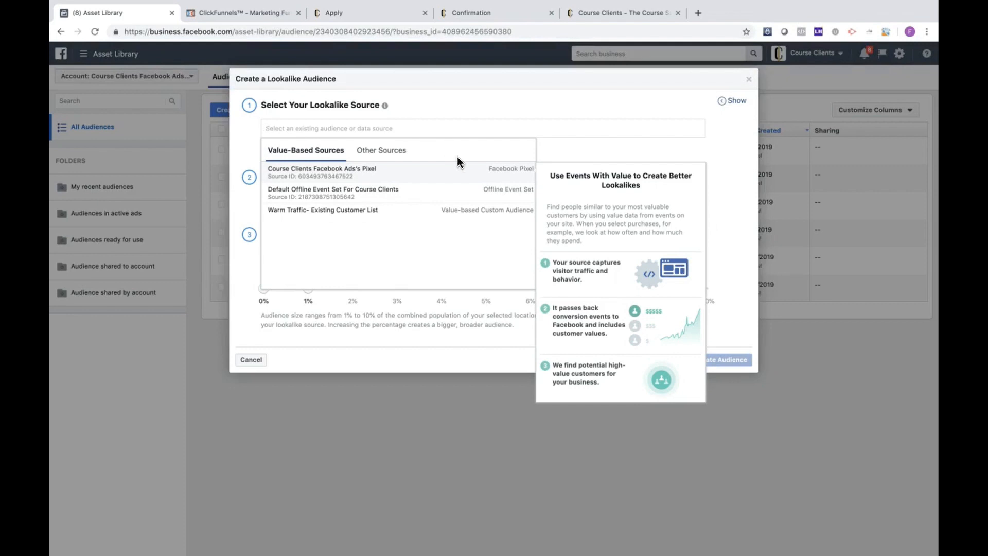
left_click(394, 216)
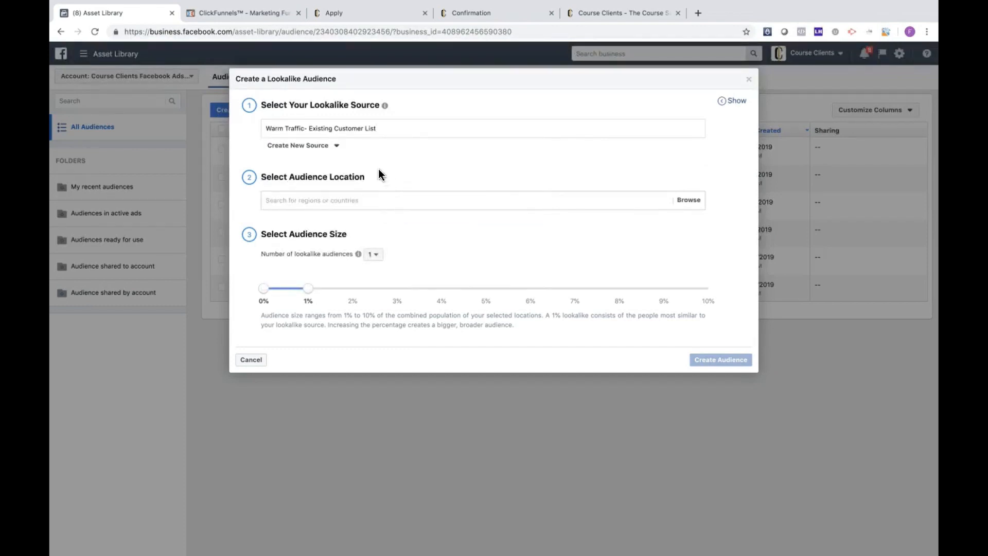
Step: Try lookalike audience sizes of 5% and 8%, return to 1%, and close the form without creating the audience
left_click(417, 201)
left_click(498, 177)
mouse_move(355, 255)
left_click_drag(311, 288, 347, 288)
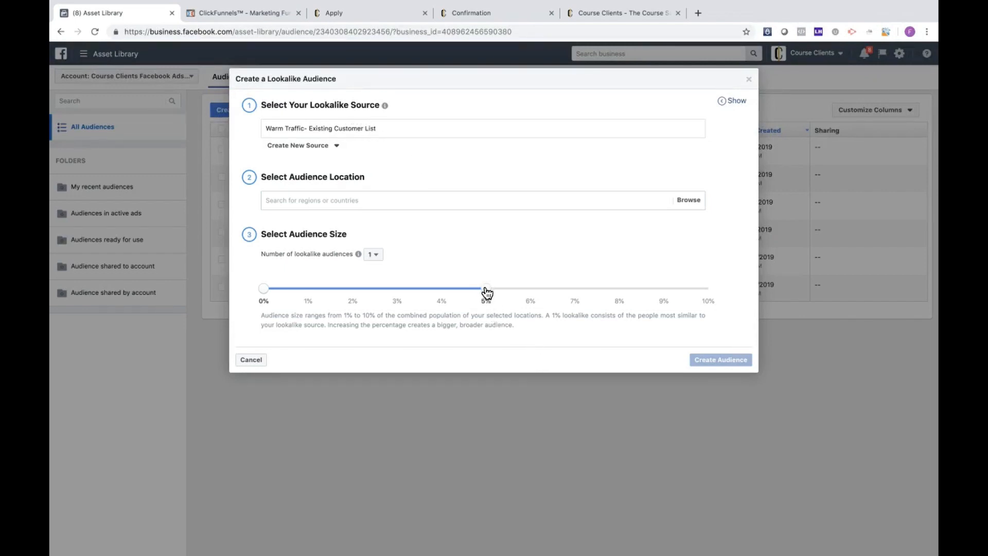
left_click_drag(485, 289, 296, 292)
left_click_drag(309, 289, 621, 288)
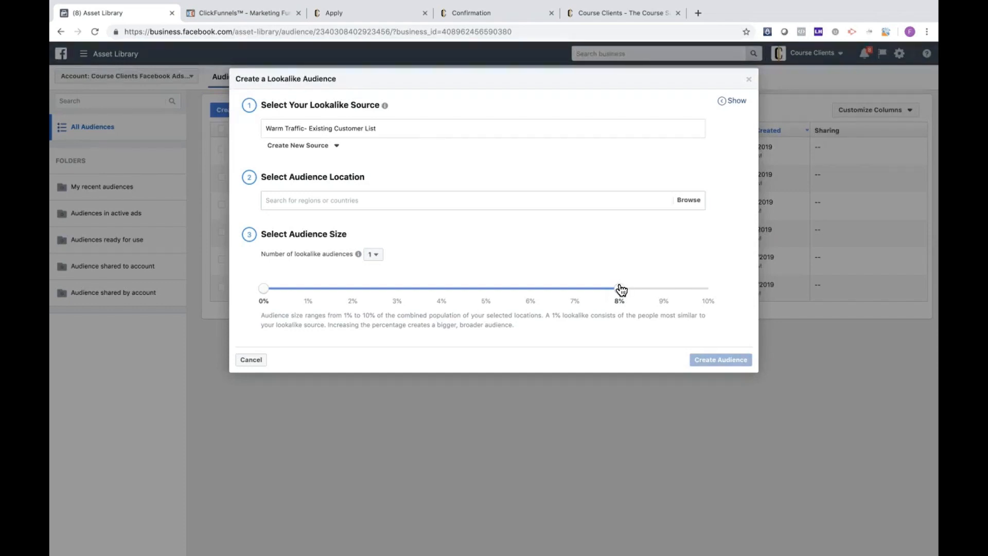
left_click_drag(621, 290, 313, 293)
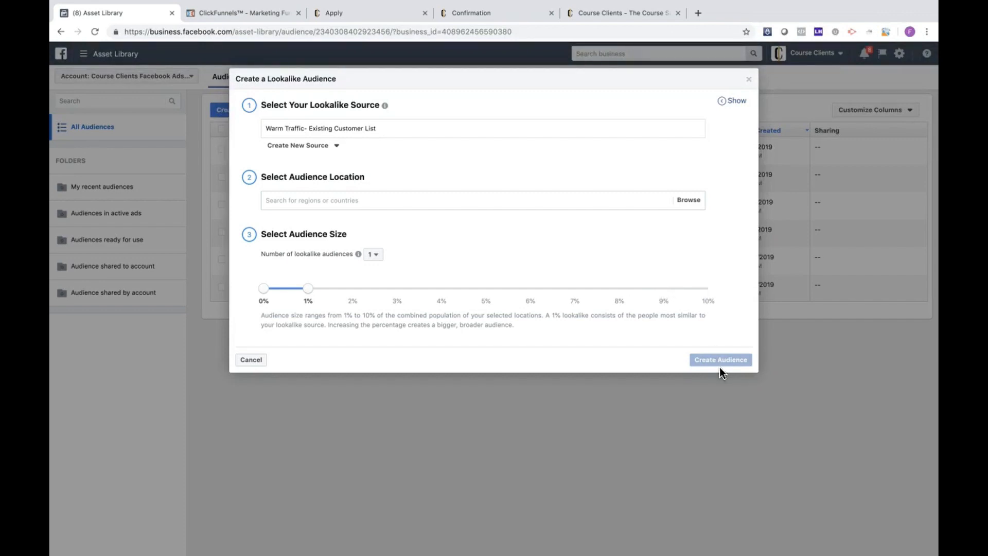
left_click(750, 82)
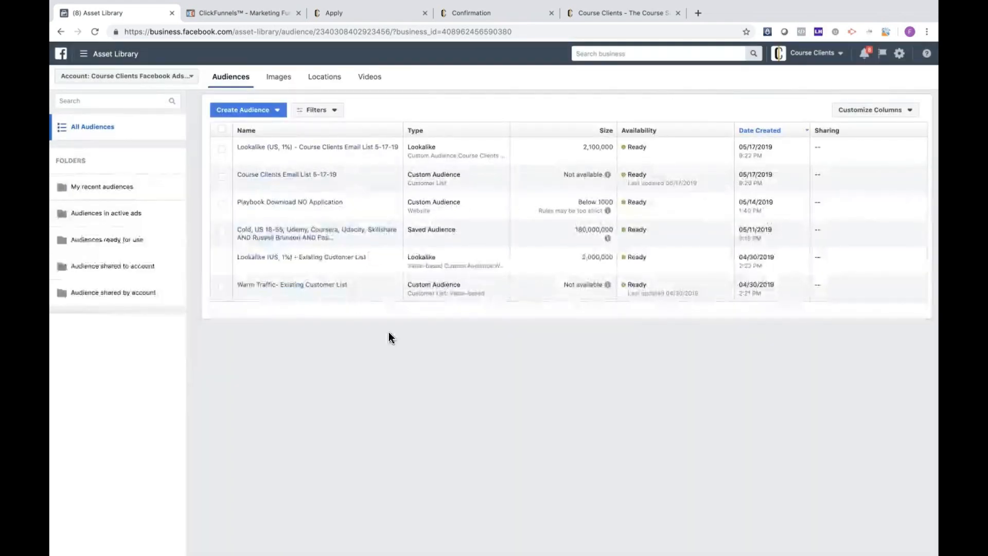
Step: View the targeting details of the Cold, US 18-55 saved audience in the audience list
mouse_move(363, 265)
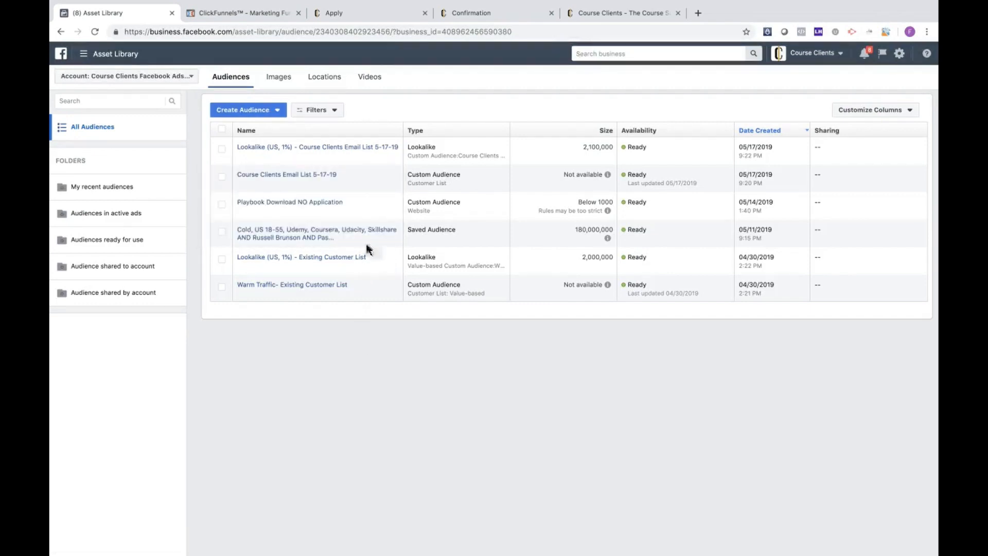
mouse_move(345, 239)
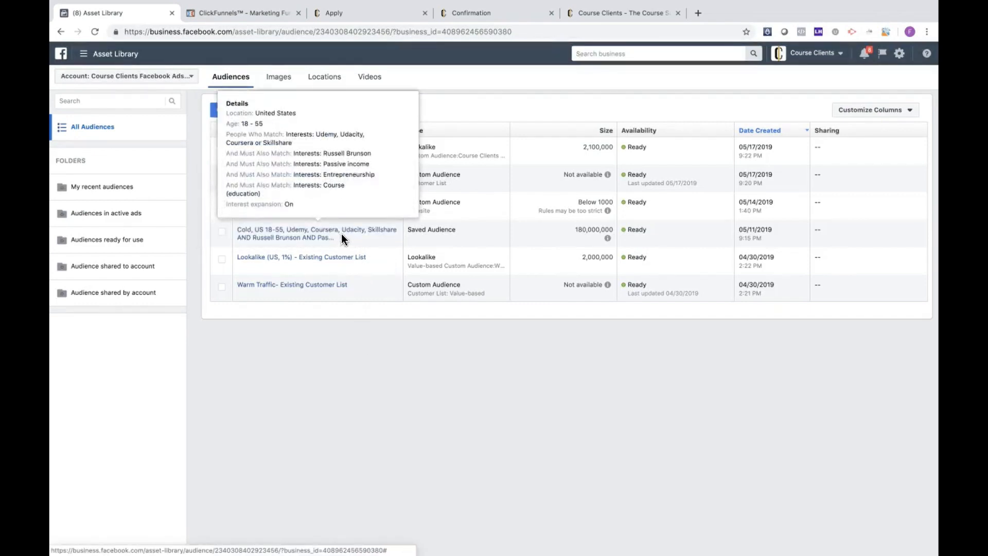